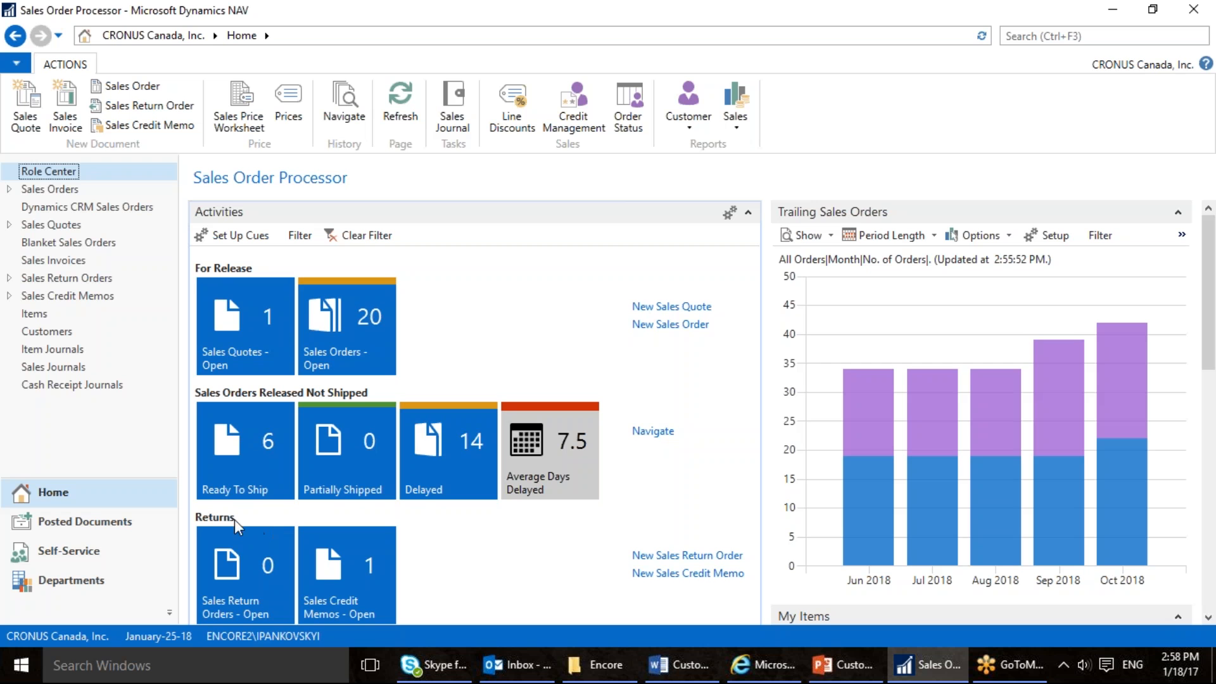
# Open the profile questionnaires list from the Marketing setup under Sales & Marketing.
pyautogui.click(121, 579)
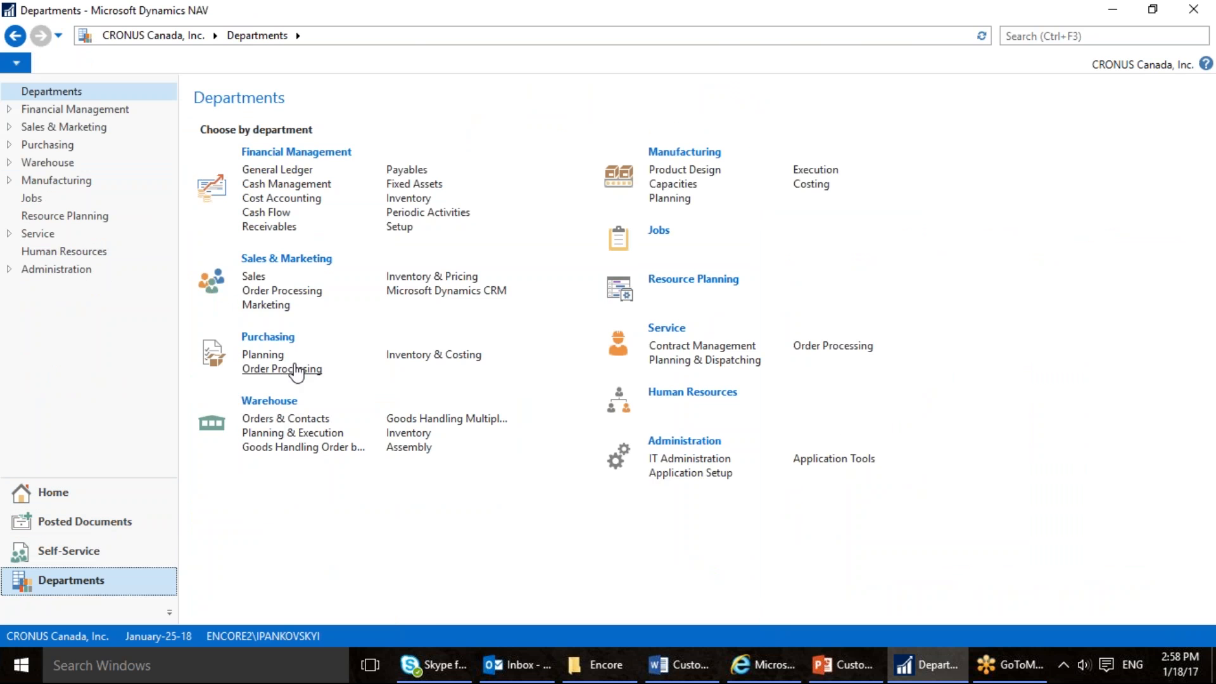
pyautogui.click(296, 308)
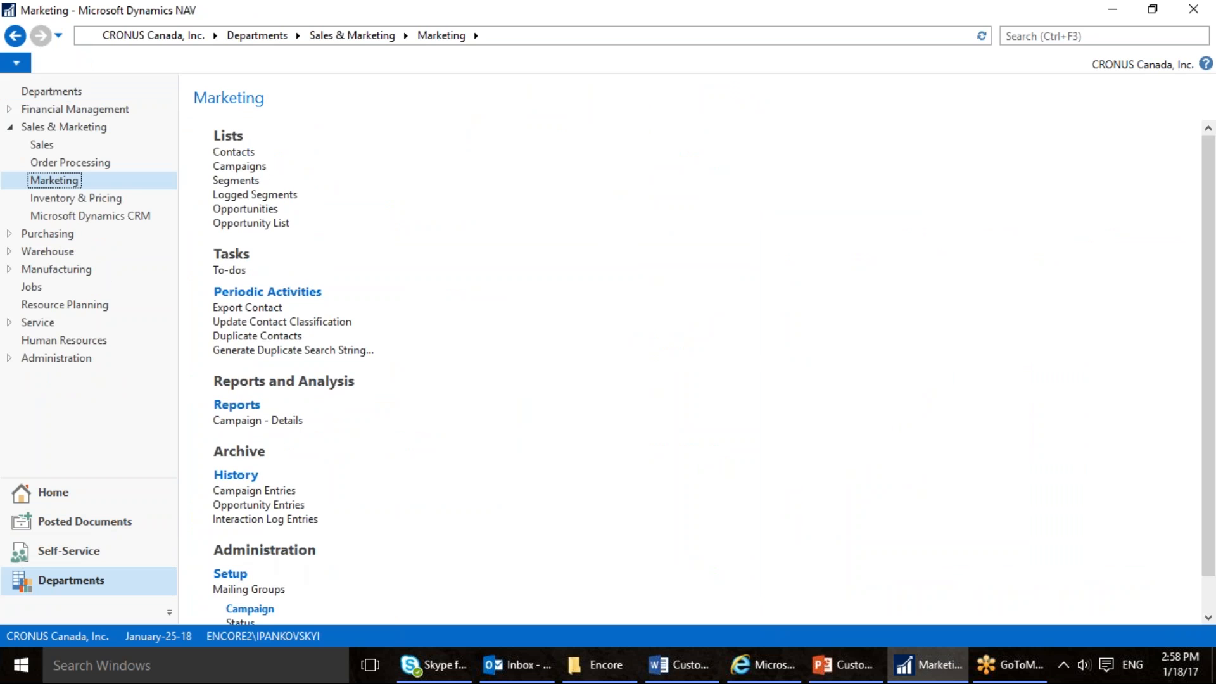
pyautogui.scroll(-1, 244, 589)
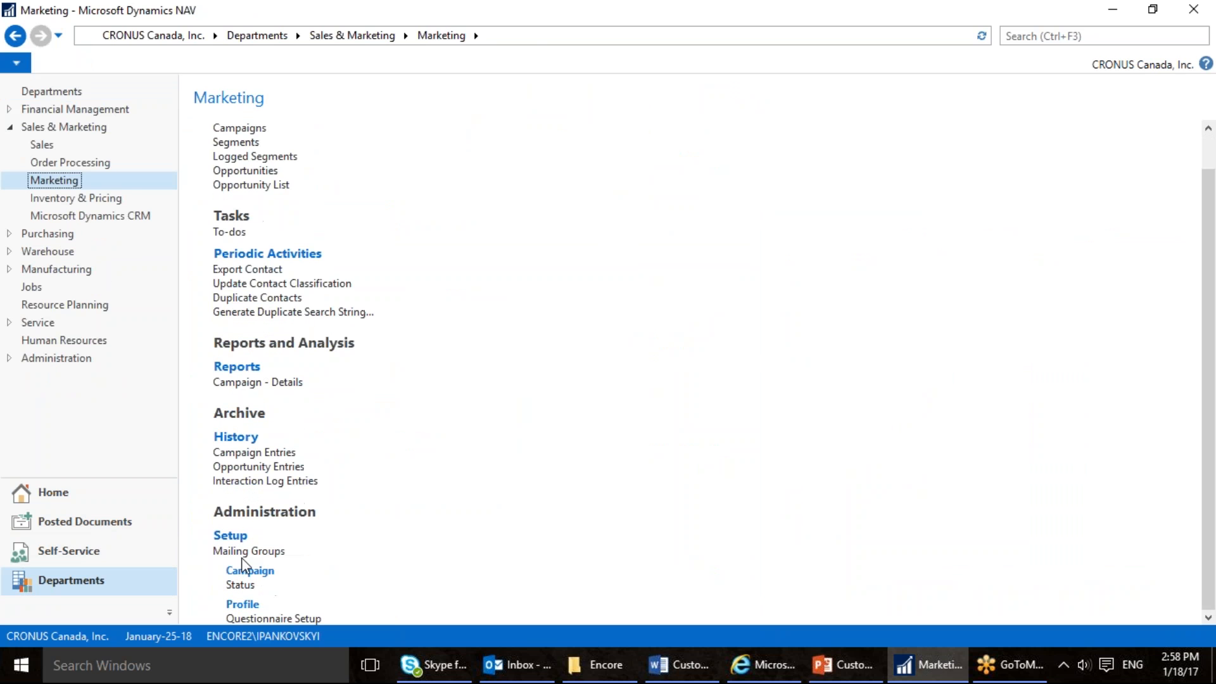
pyautogui.click(287, 620)
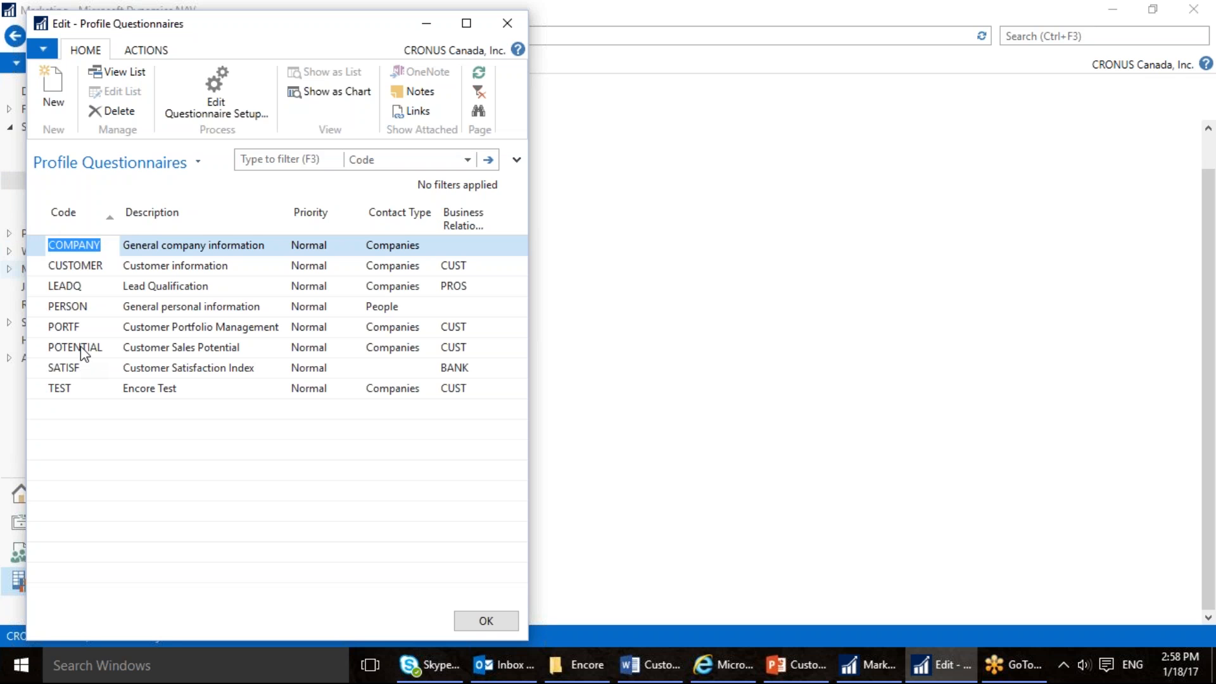
# Create a new profile questionnaire with code SALES and description "Frequency of Sales per Customer Group".
pyautogui.click(61, 86)
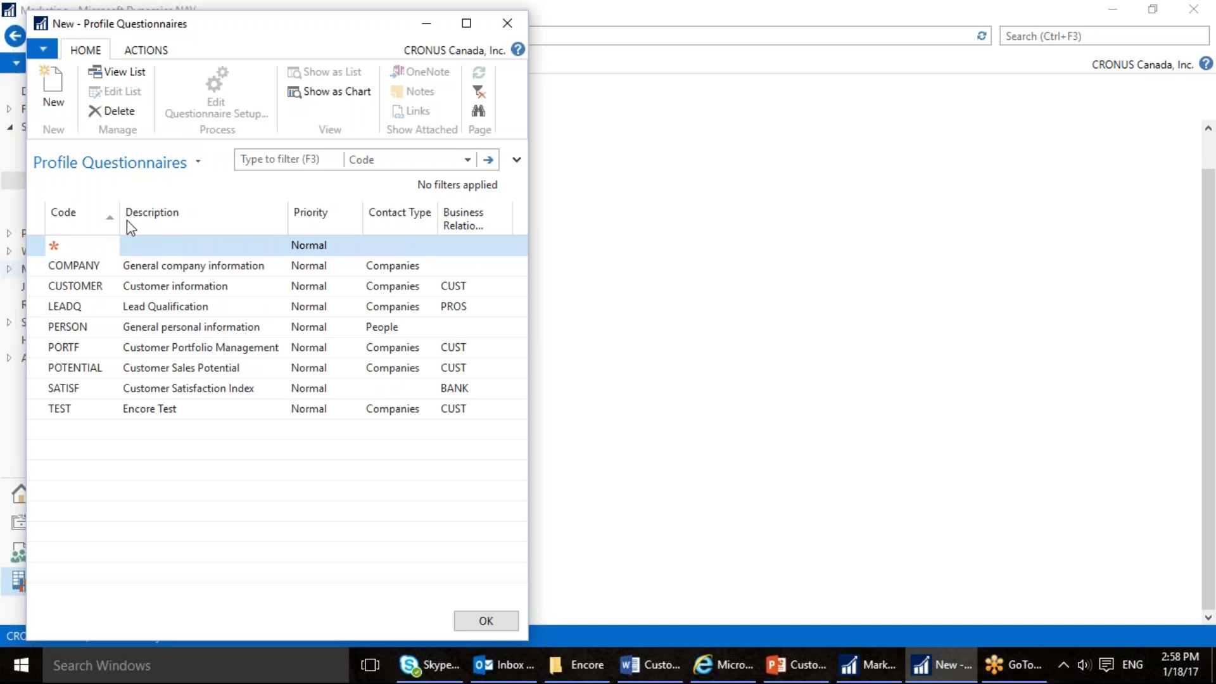
pyautogui.write('sales')
pyautogui.press('Tab')
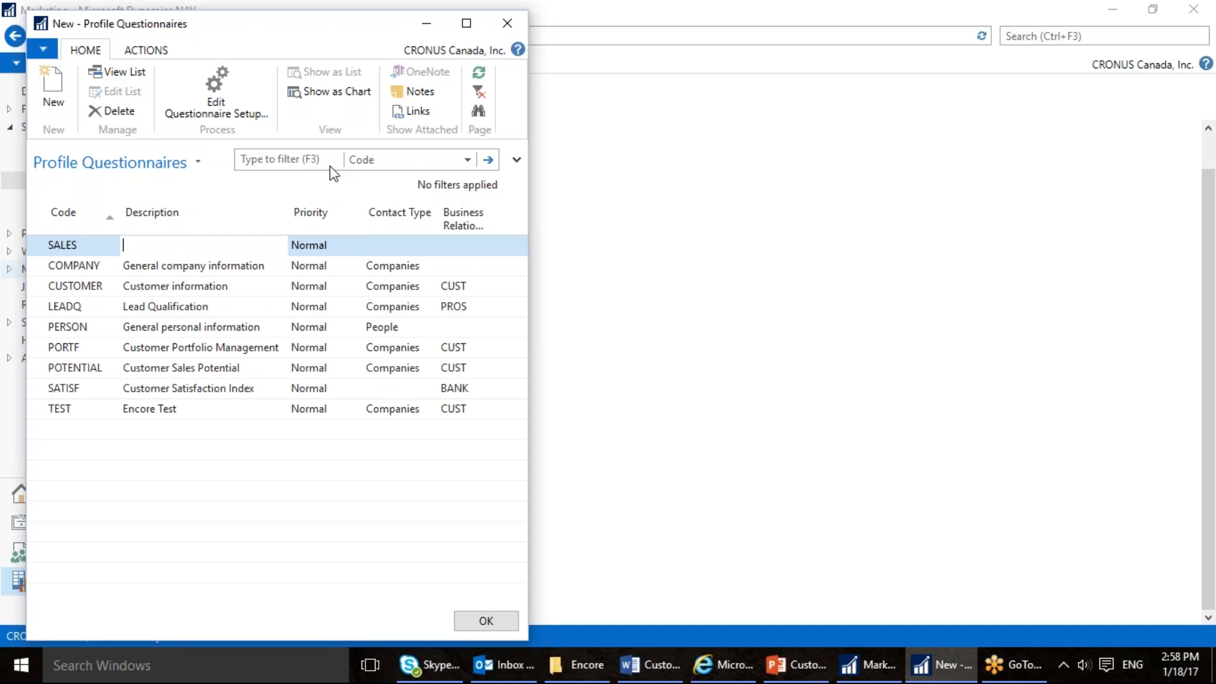
pyautogui.write('Sal')
pyautogui.hotkey('shift', 'Home')
pyautogui.write('Frequency of Sales per Cuso')
pyautogui.press('BackSpace')
pyautogui.write('tomer Group')
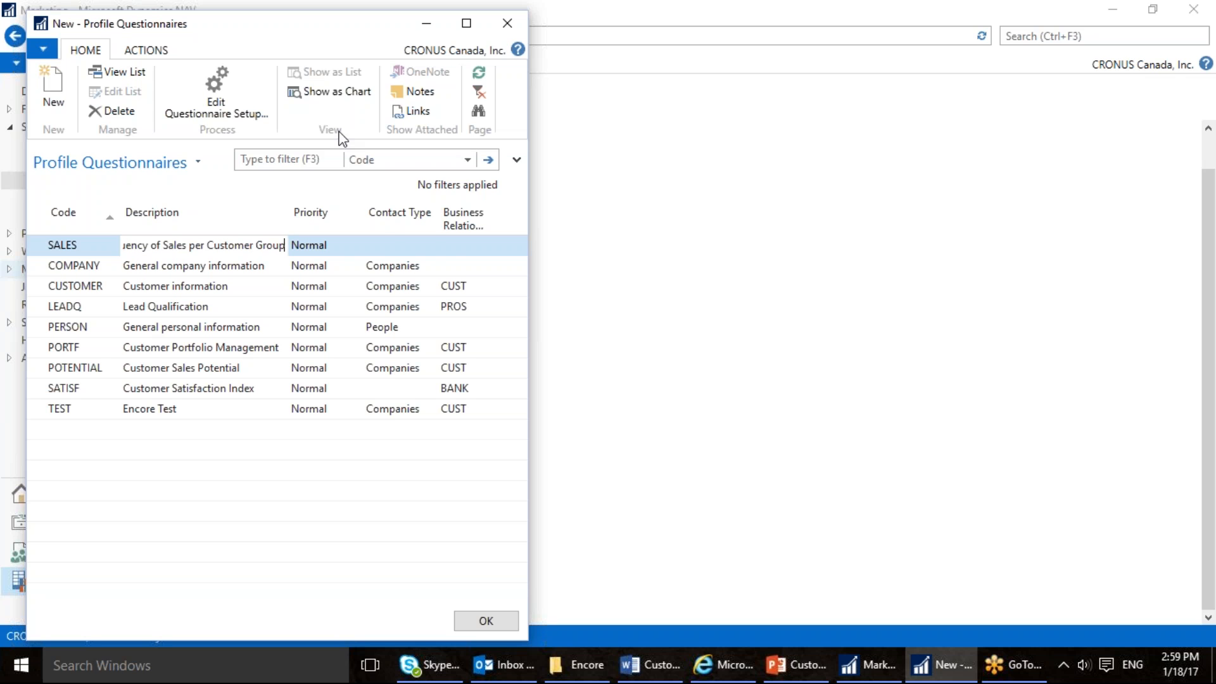
# Set the SALES questionnaire's contact type to Companies and its business relation to CUST.
pyautogui.click(394, 245)
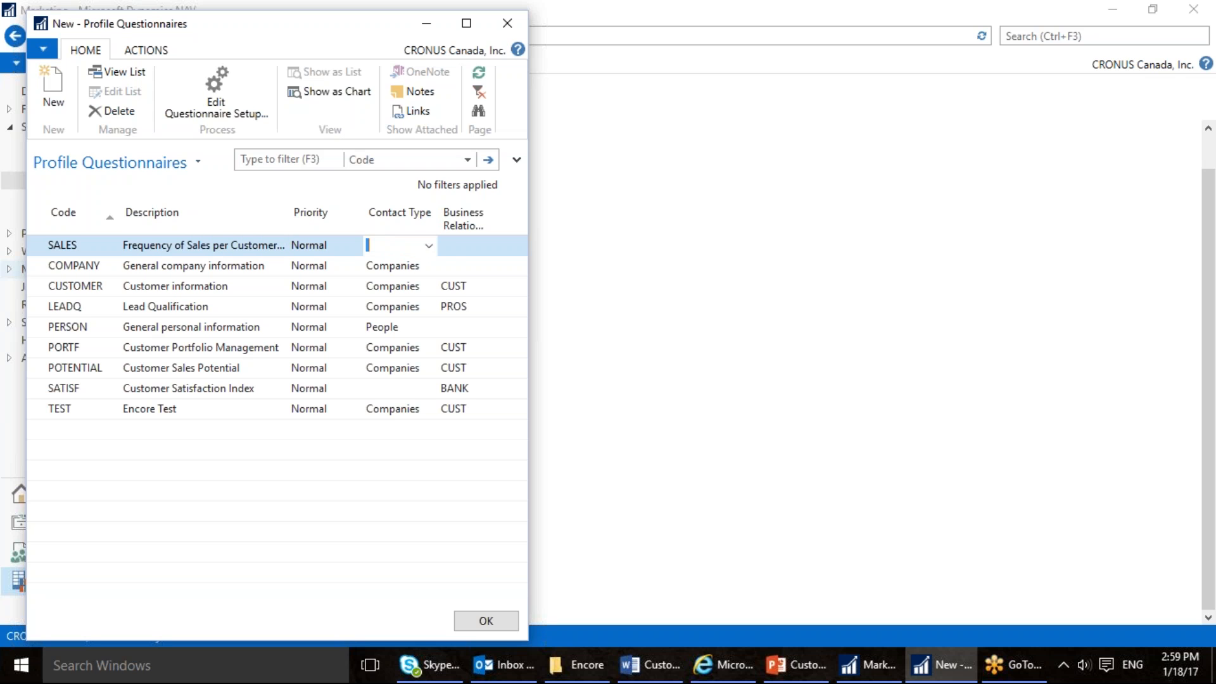
pyautogui.click(429, 246)
pyautogui.click(419, 294)
pyautogui.press('Tab')
pyautogui.click(506, 246)
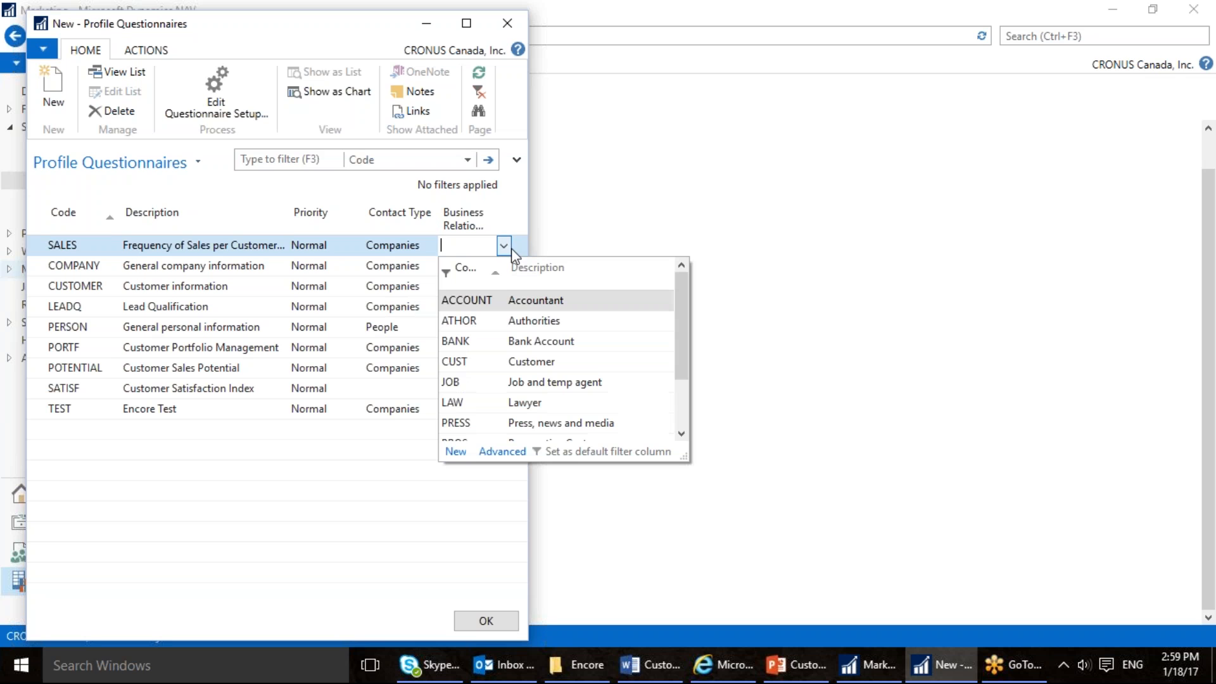
pyautogui.write('cu')
pyautogui.click(469, 300)
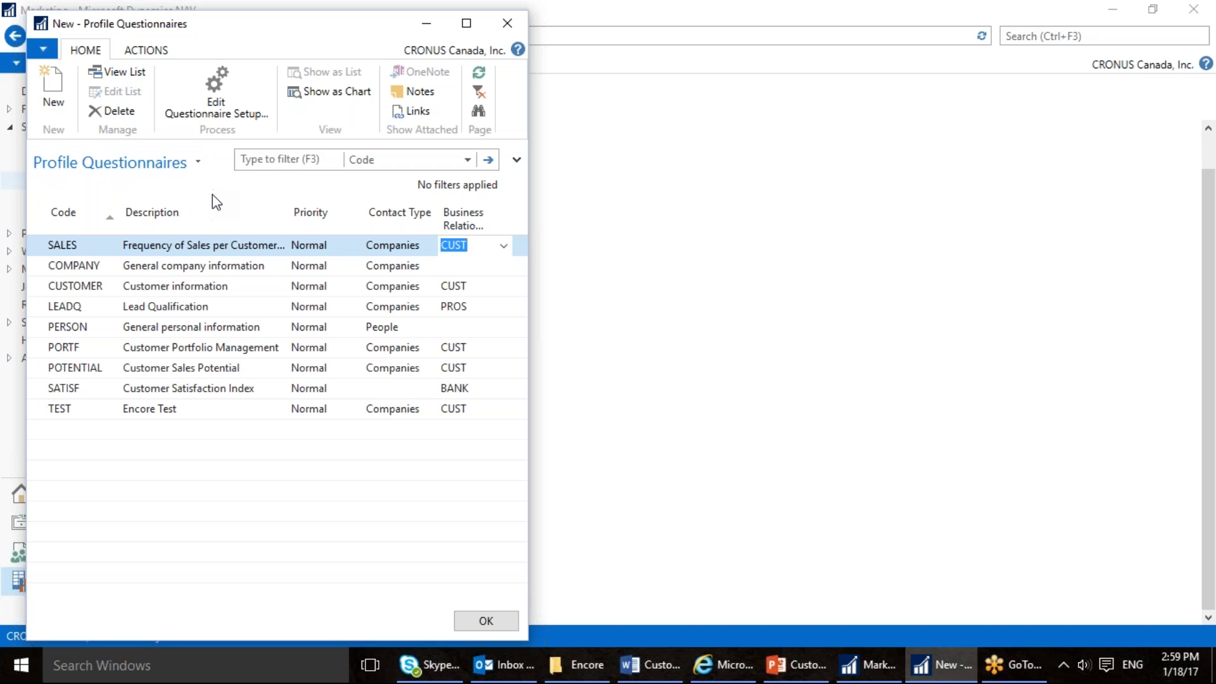
# Open the SALES questionnaire's setup and make the first line a Question described as "Frequency of Sales".
pyautogui.click(222, 81)
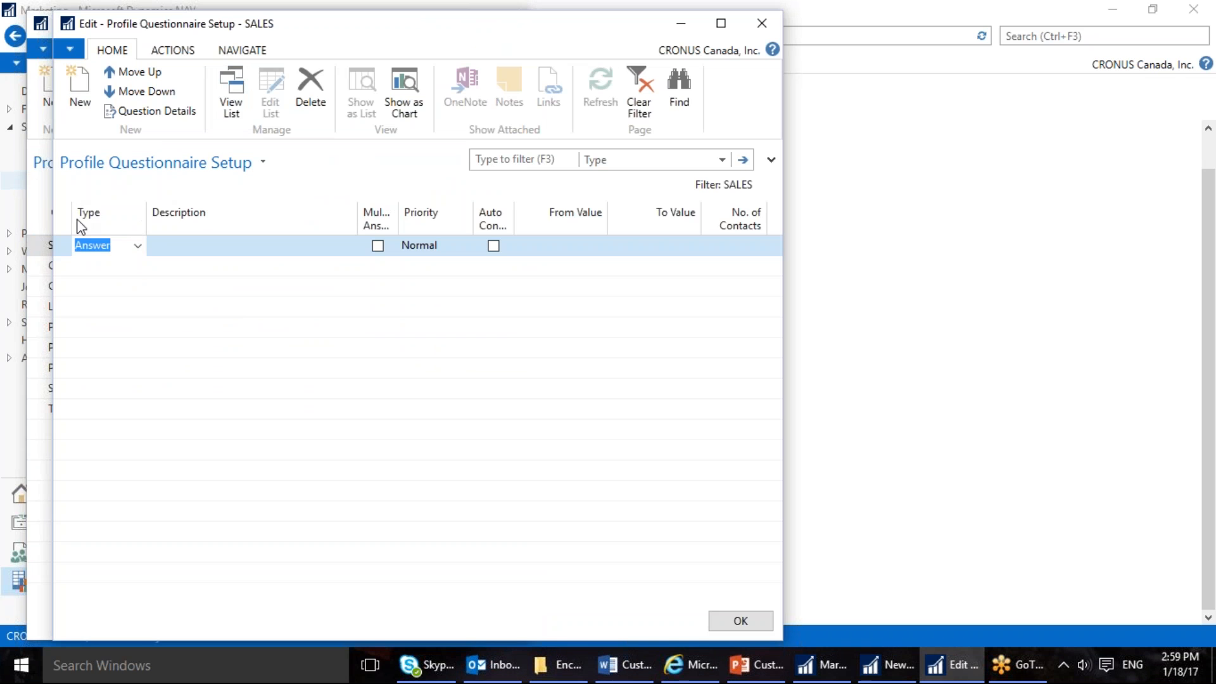
pyautogui.click(138, 247)
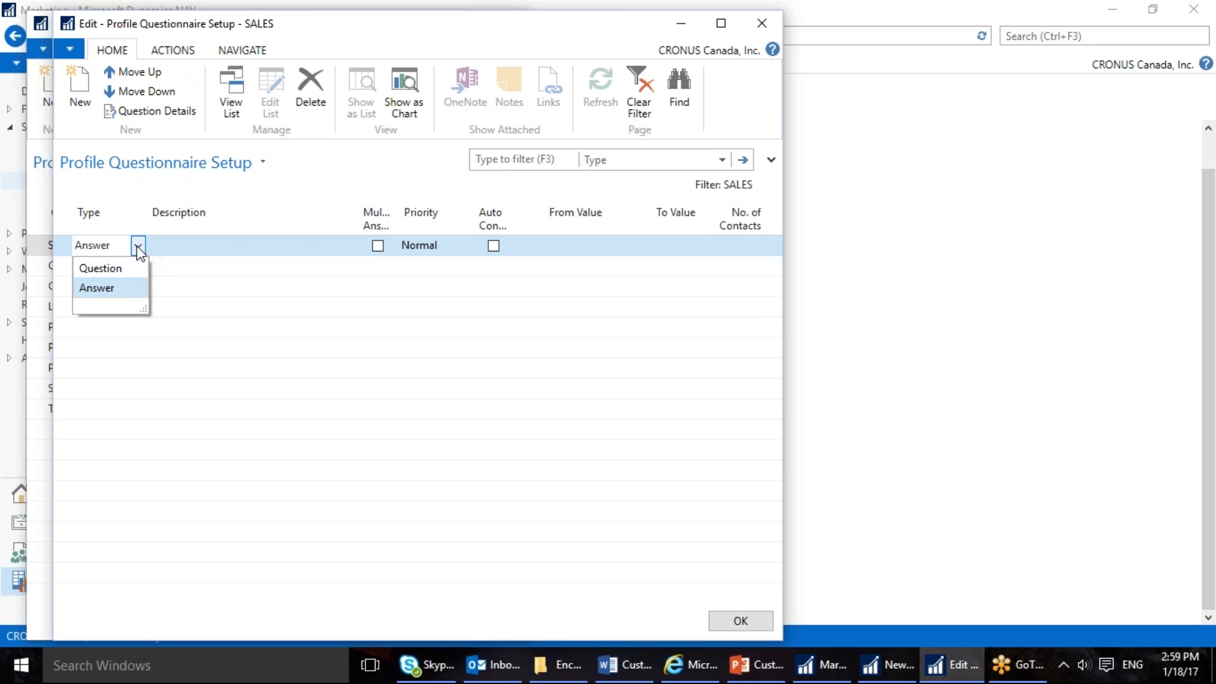
pyautogui.click(127, 269)
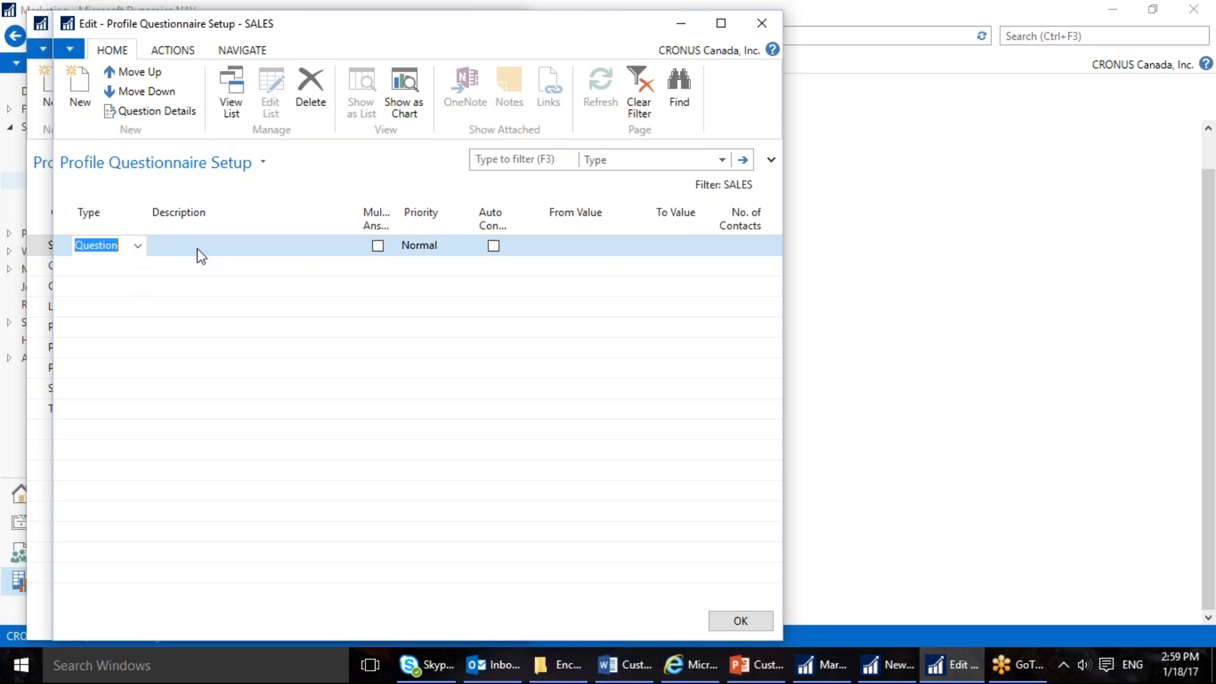
pyautogui.click(198, 248)
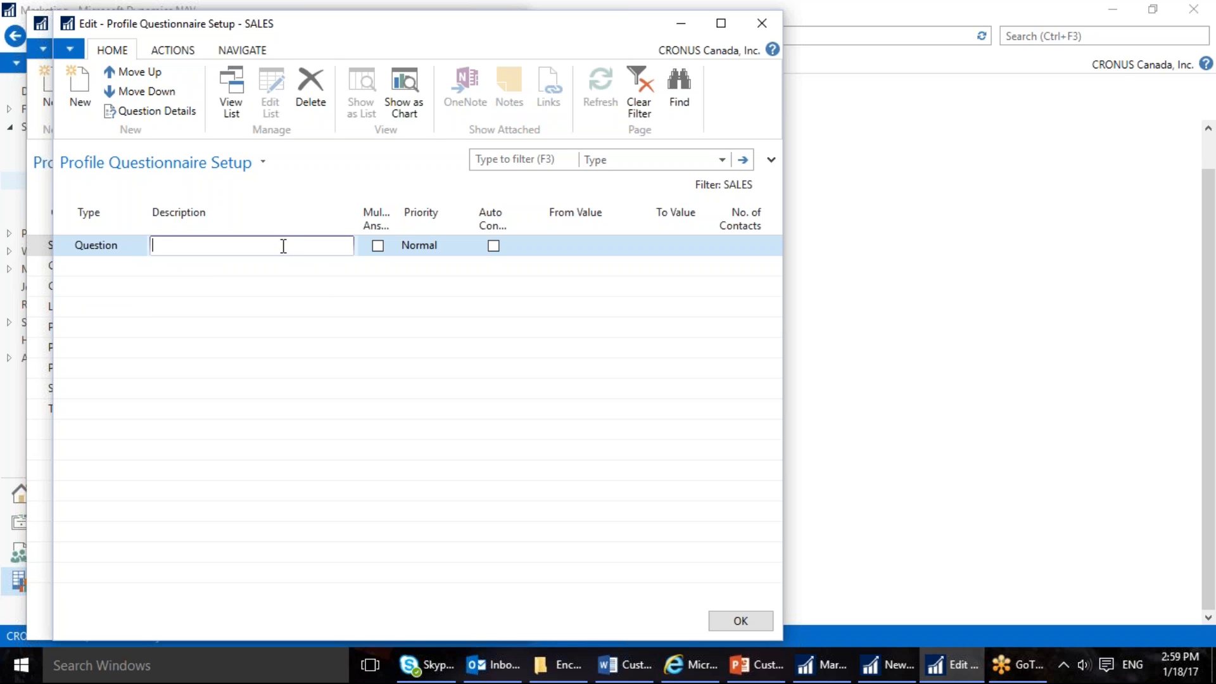
pyautogui.write('Frequency of Sales')
# Add three Answer lines below the question, described as Frequent, Medium and Low.
pyautogui.click(104, 269)
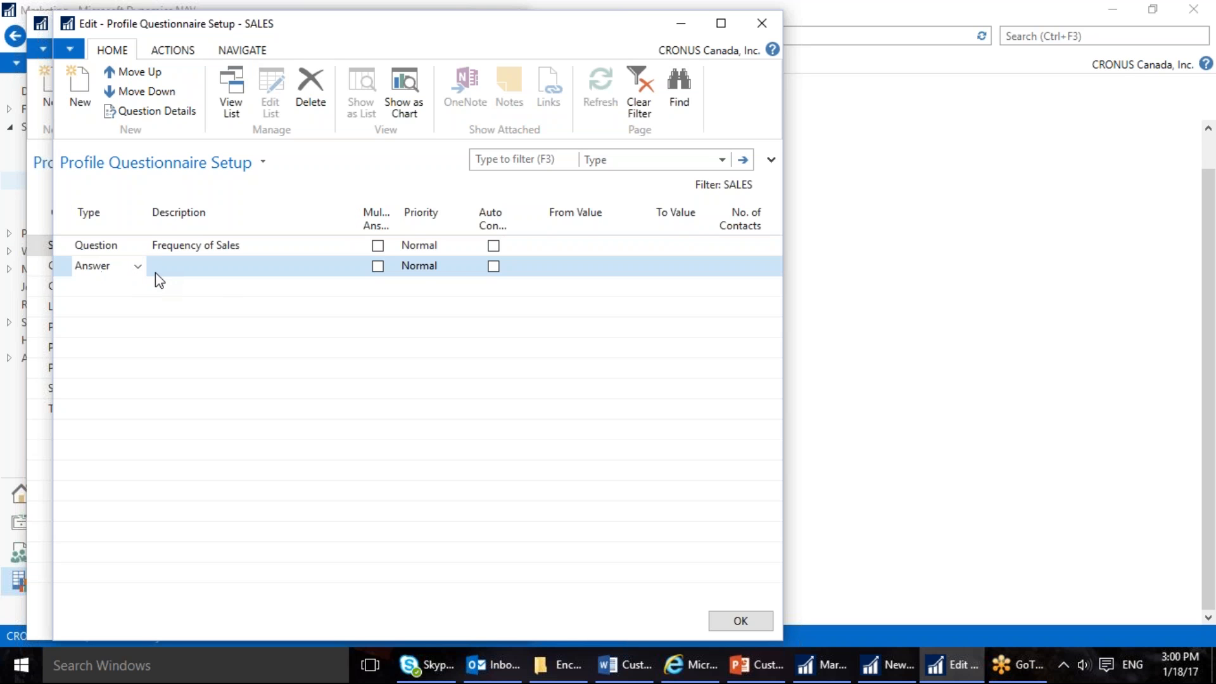
pyautogui.click(211, 268)
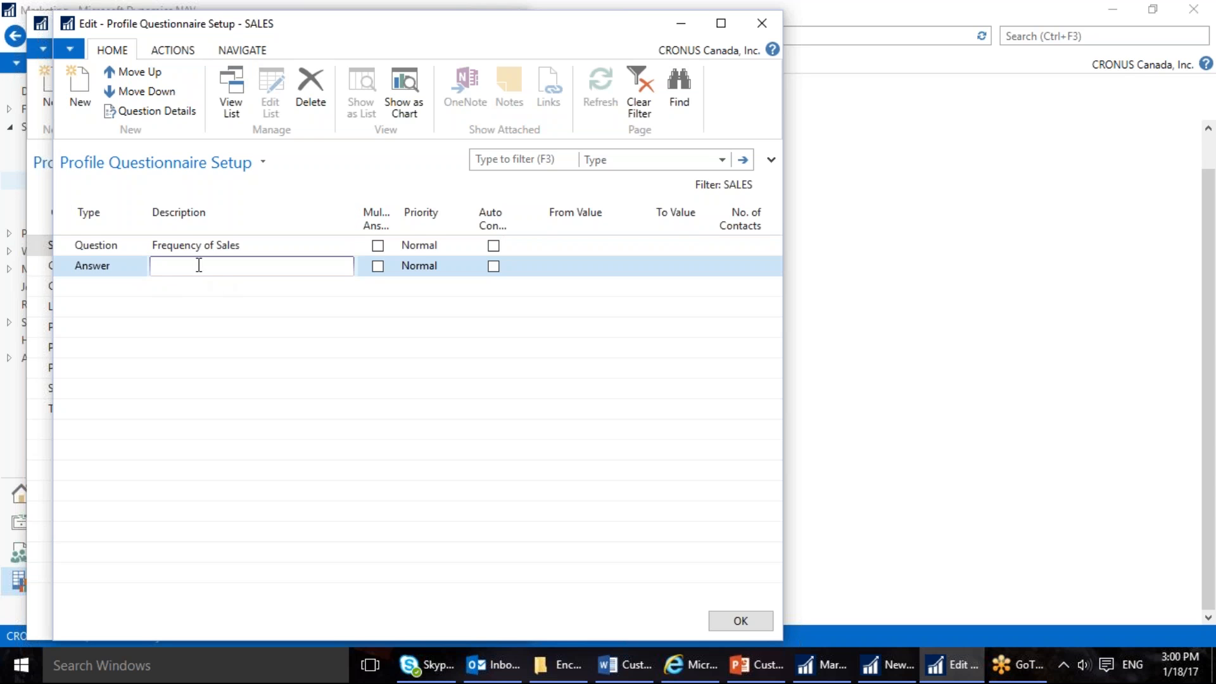
pyautogui.write('Frequent')
pyautogui.click(136, 279)
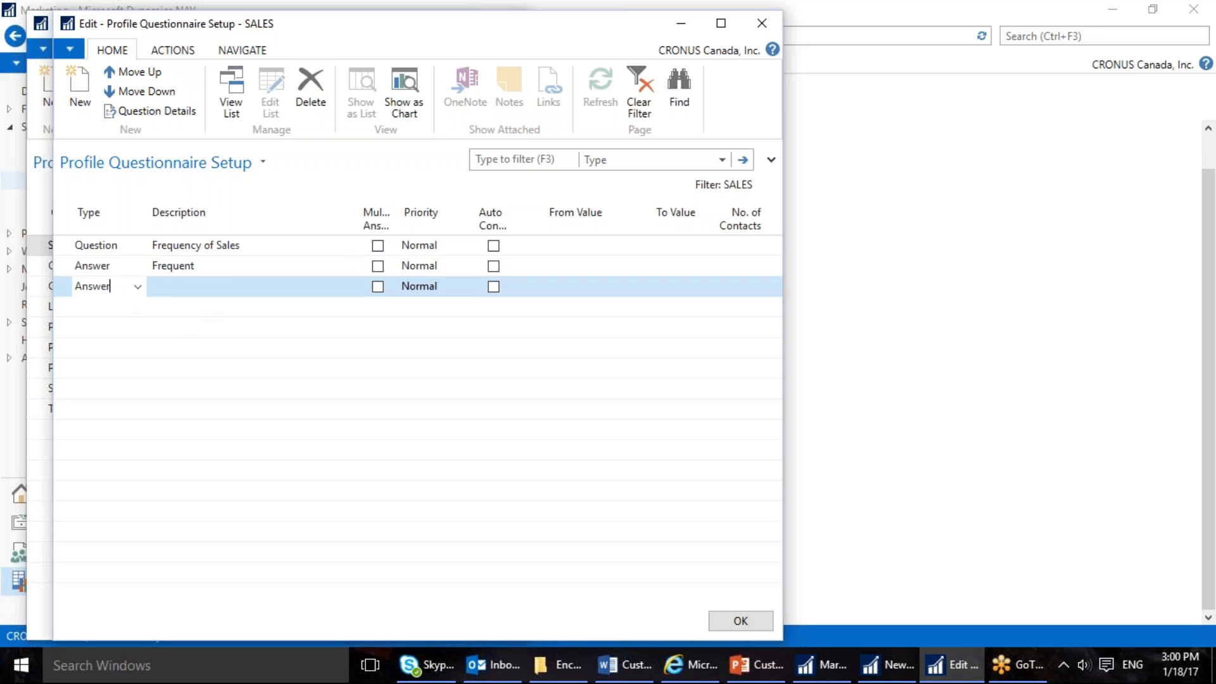
pyautogui.click(189, 286)
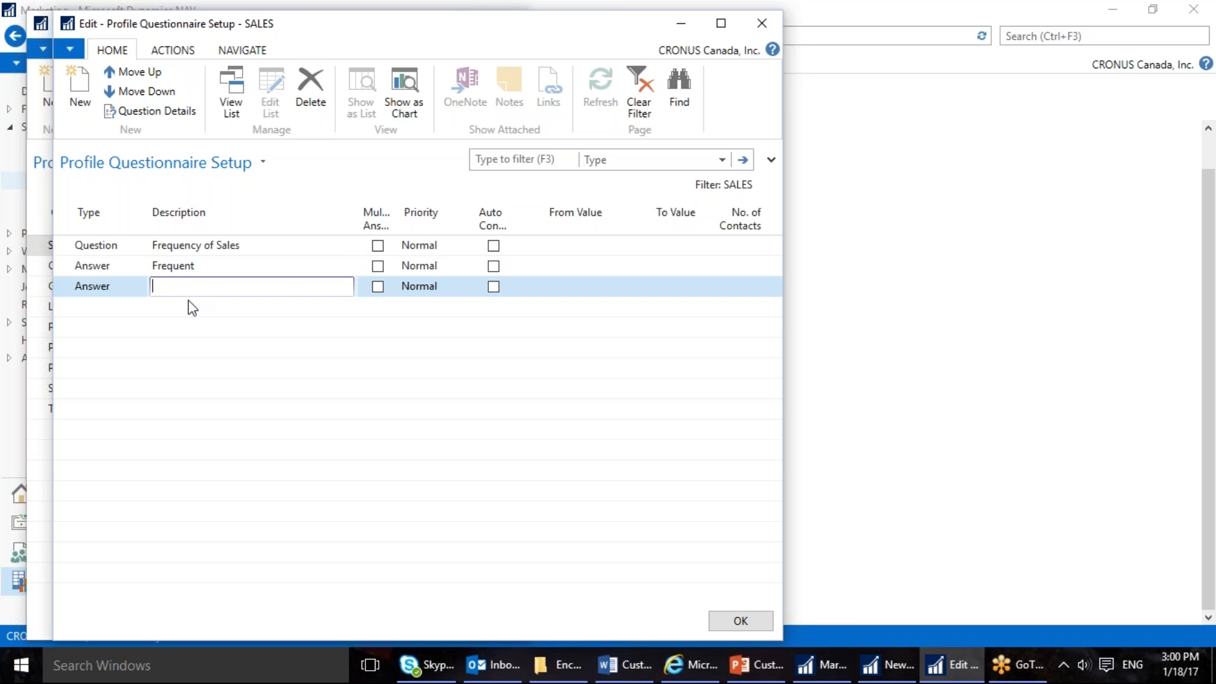
pyautogui.write('Medium')
pyautogui.click(94, 316)
pyautogui.click(189, 310)
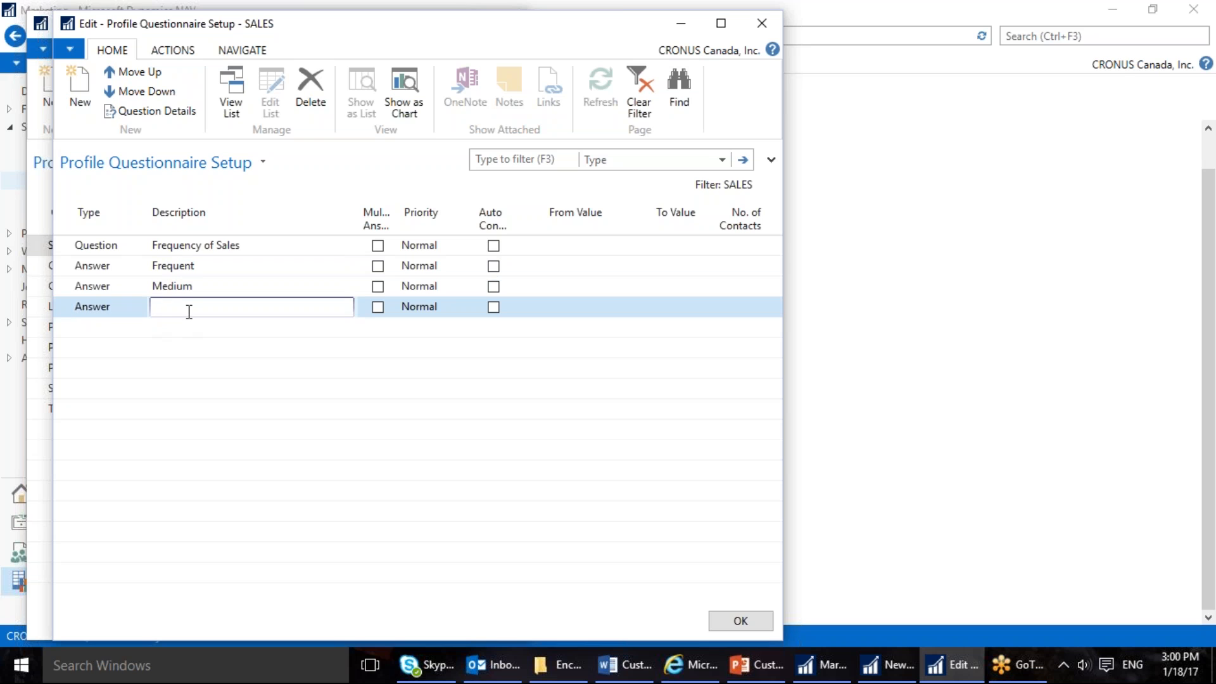
pyautogui.write('Low')
# In the Frequency of Sales question's details, enable Auto Contact Classification and set the customer class field to Sales Frequency (Invoices/Year).
pyautogui.click(191, 245)
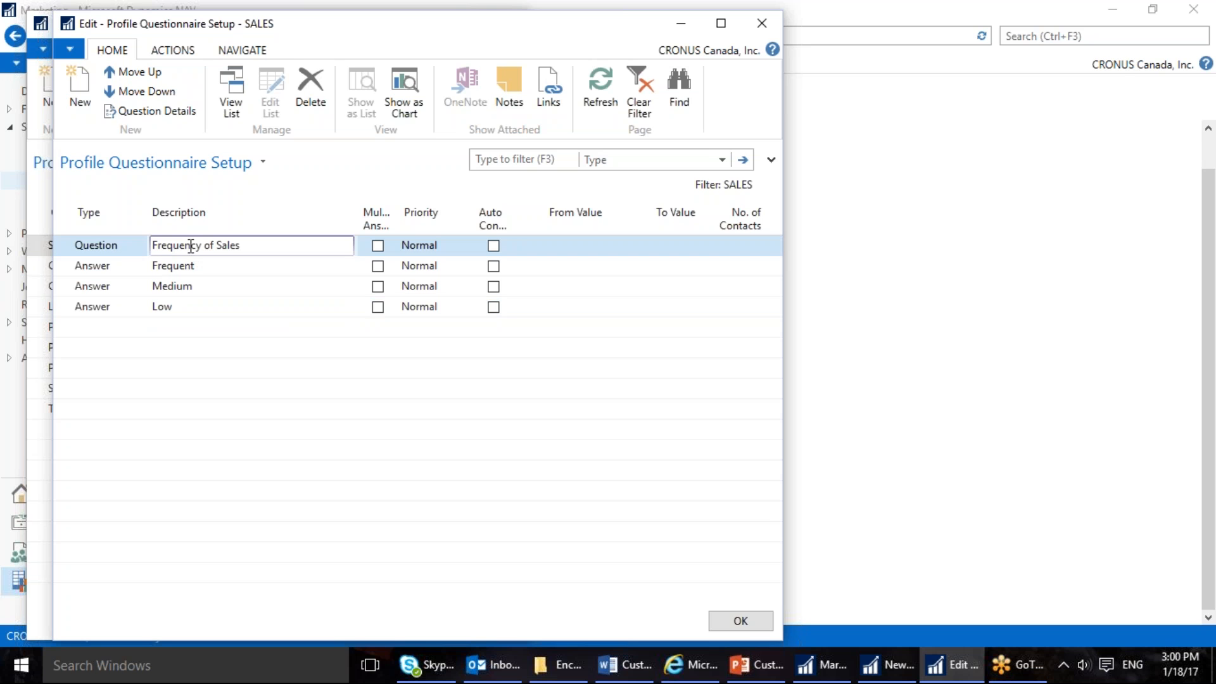
pyautogui.click(182, 114)
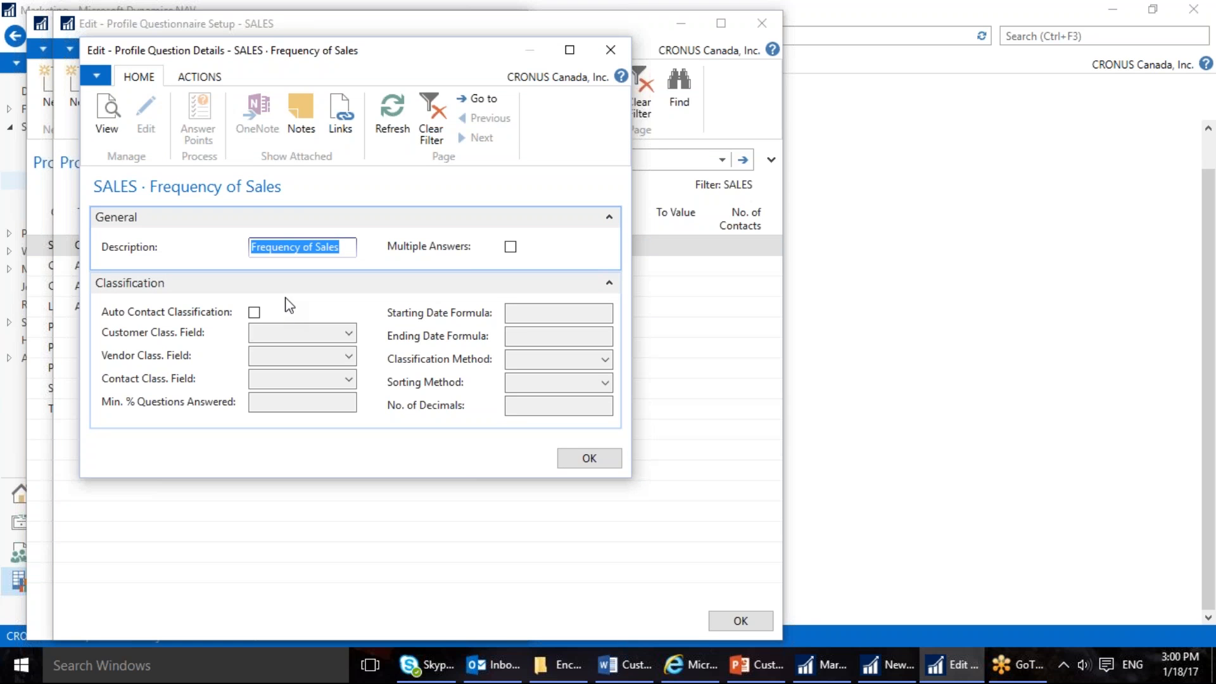
pyautogui.click(254, 313)
pyautogui.click(254, 313)
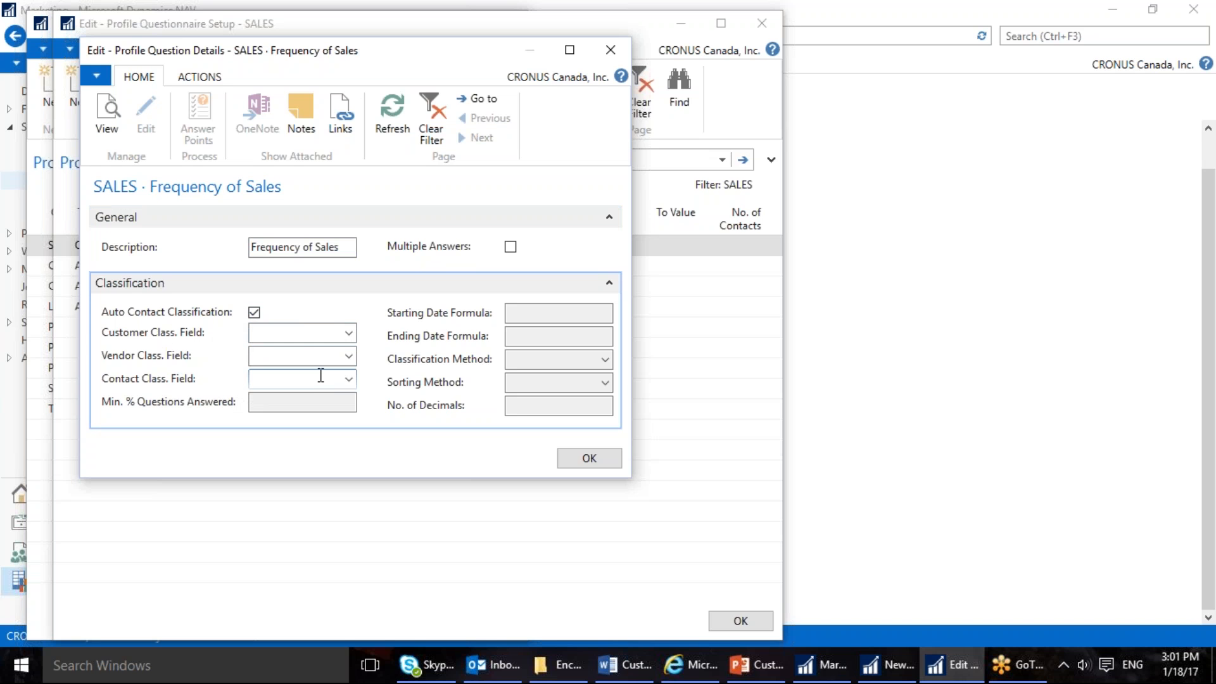
pyautogui.click(349, 333)
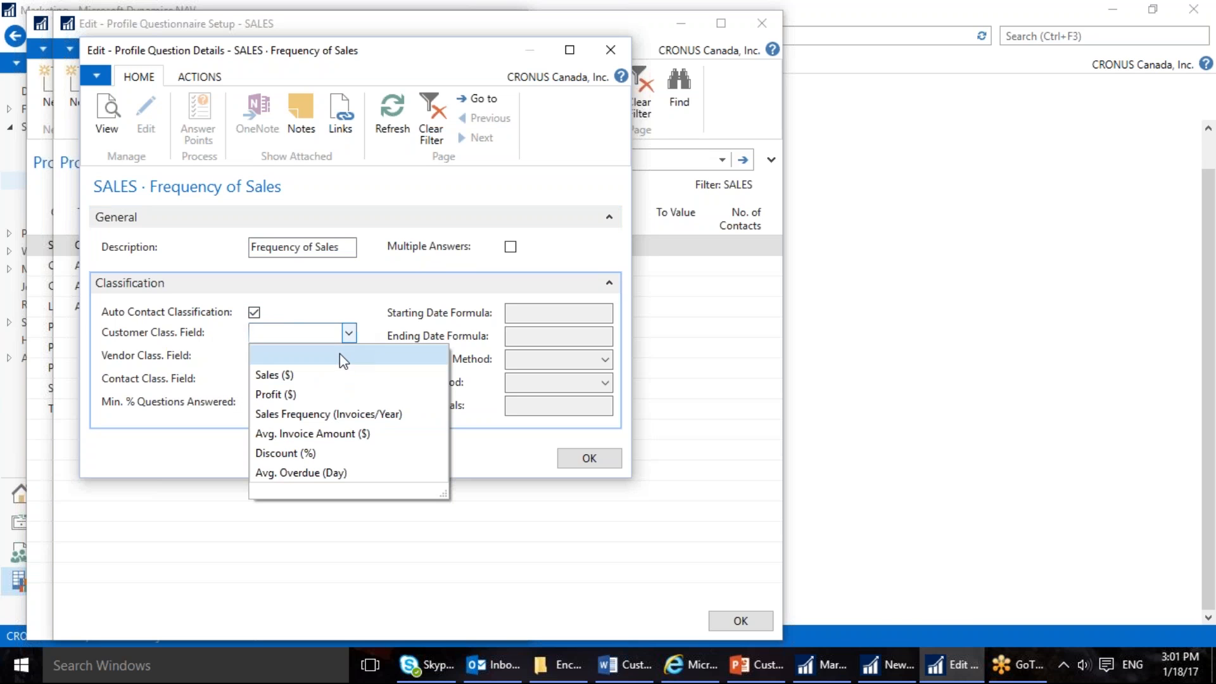
pyautogui.click(309, 417)
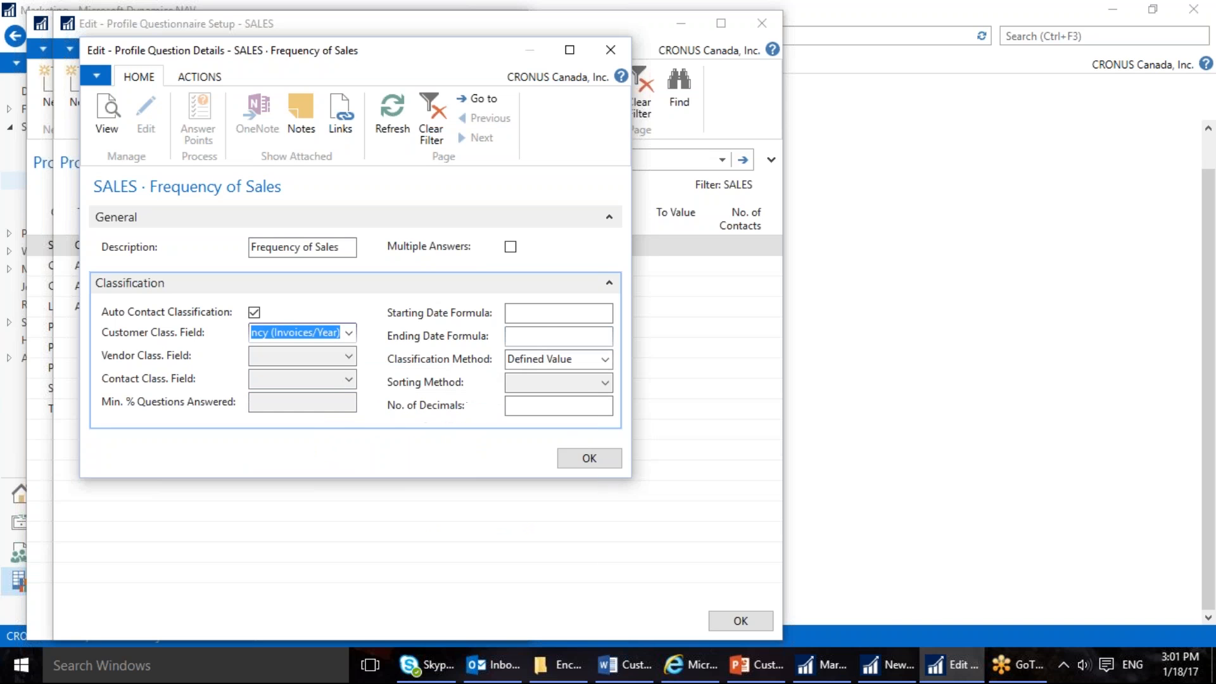
# Set the question's starting date formula to CM-1M+1D, ending date formula to CM and number of decimals to 0, and confirm the details.
pyautogui.click(536, 313)
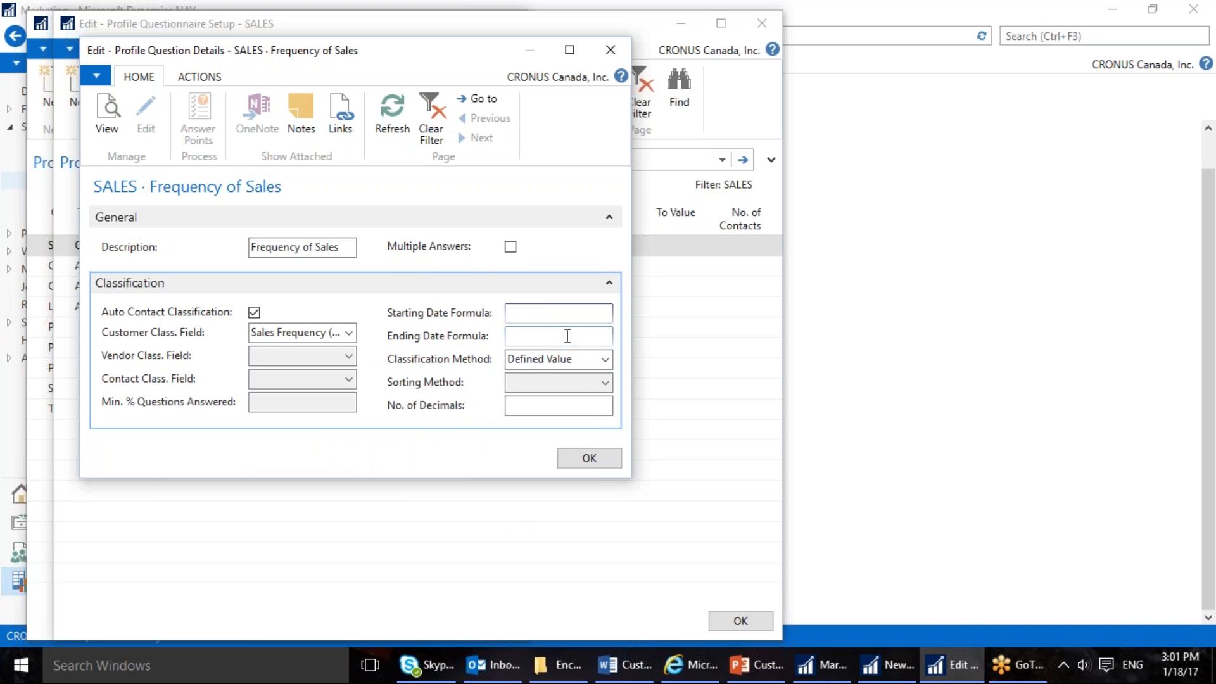
pyautogui.write('CM-')
pyautogui.write('1M+1D')
pyautogui.press('Tab')
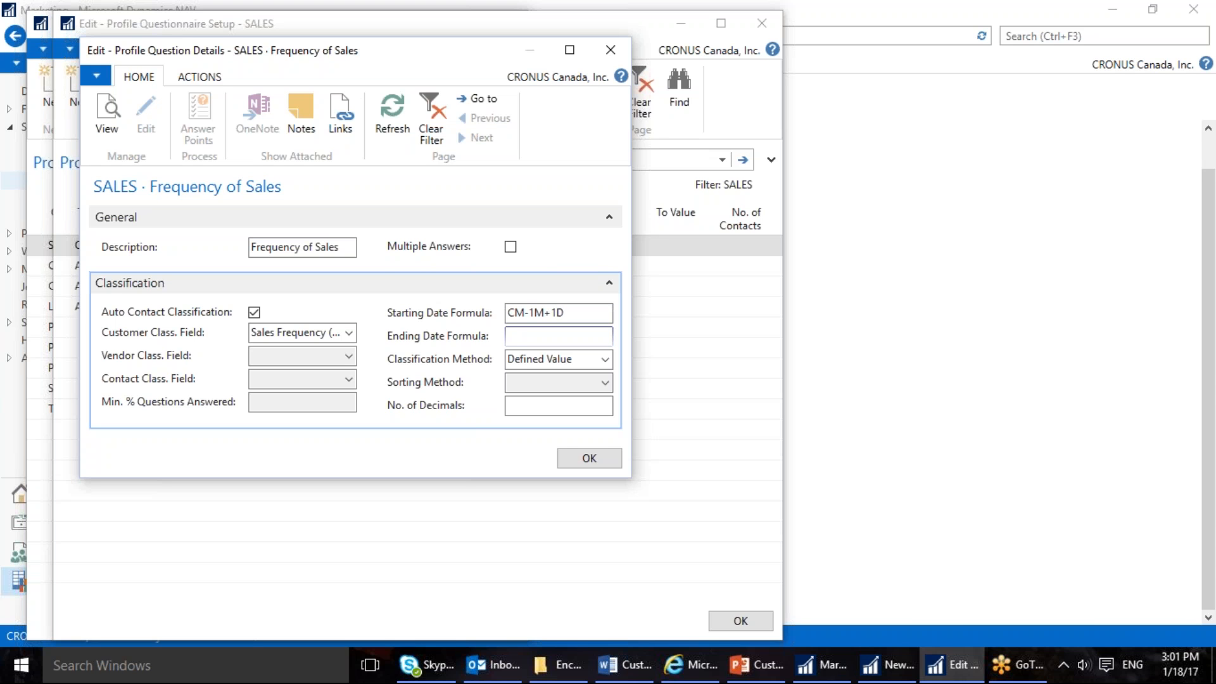
pyautogui.write('CM')
pyautogui.moveTo(411, 390)
pyautogui.click(532, 406)
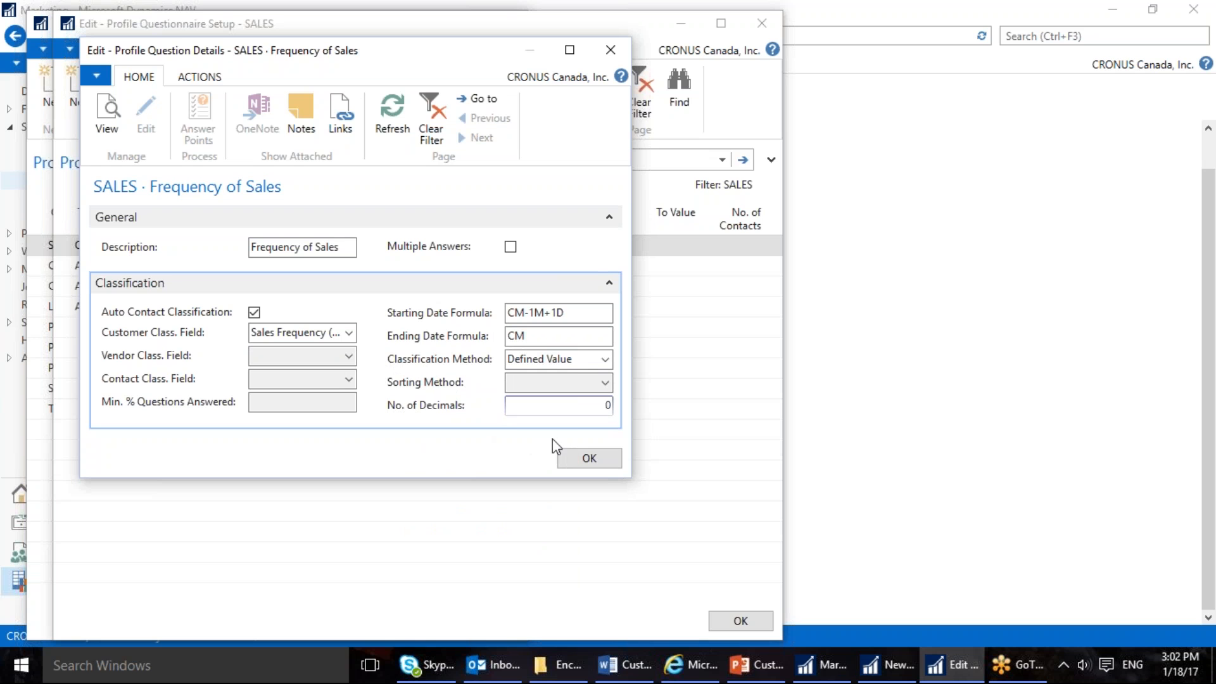
pyautogui.click(589, 458)
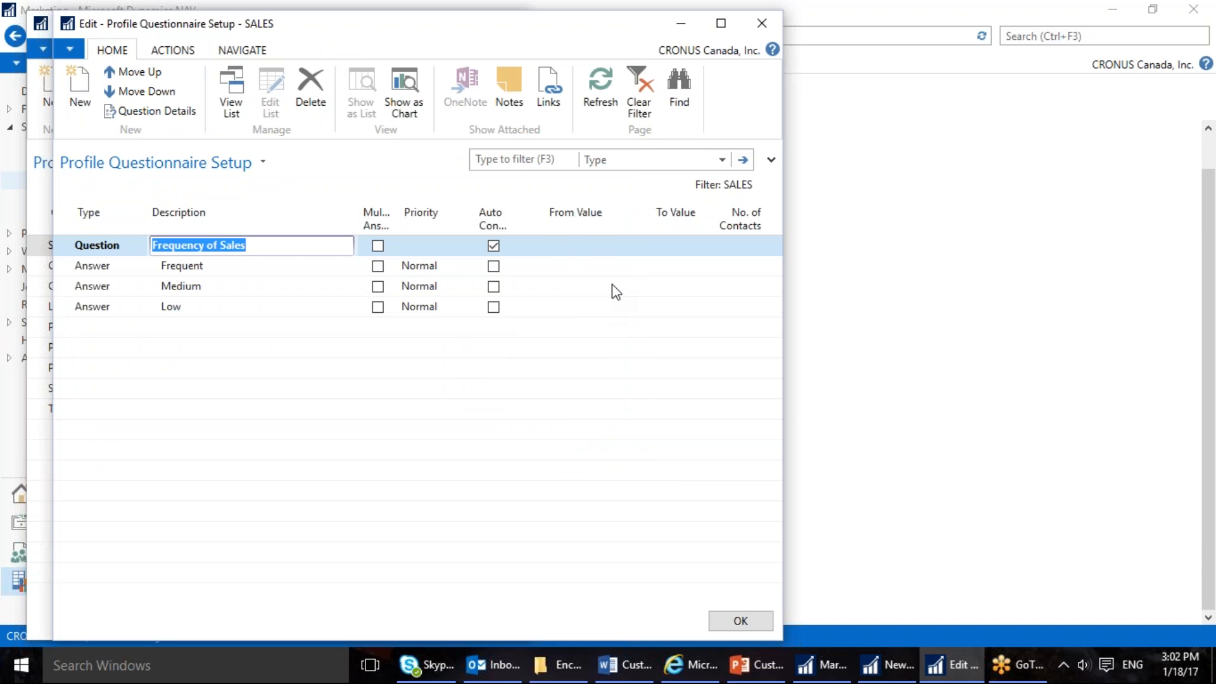
# Define the answer ranges: Frequent from 15, Medium from 4 to 14, and Low up to 3.
pyautogui.click(604, 265)
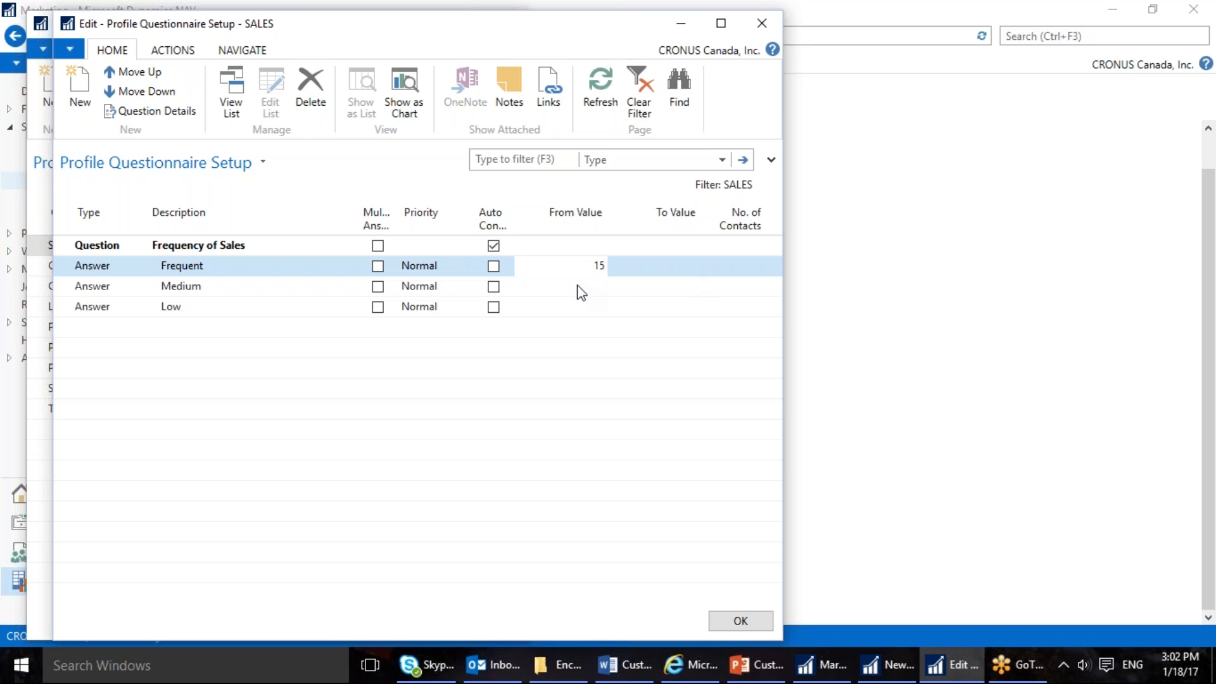
pyautogui.click(595, 290)
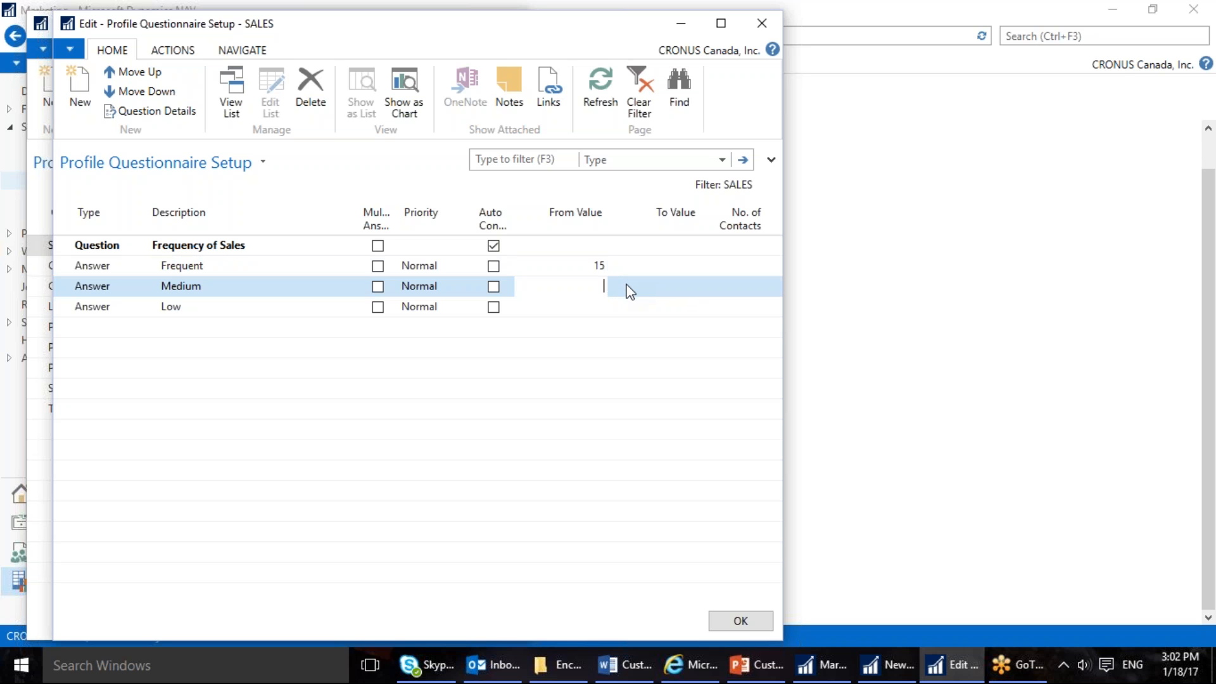
pyautogui.write('4')
pyautogui.click(673, 288)
pyautogui.write('14')
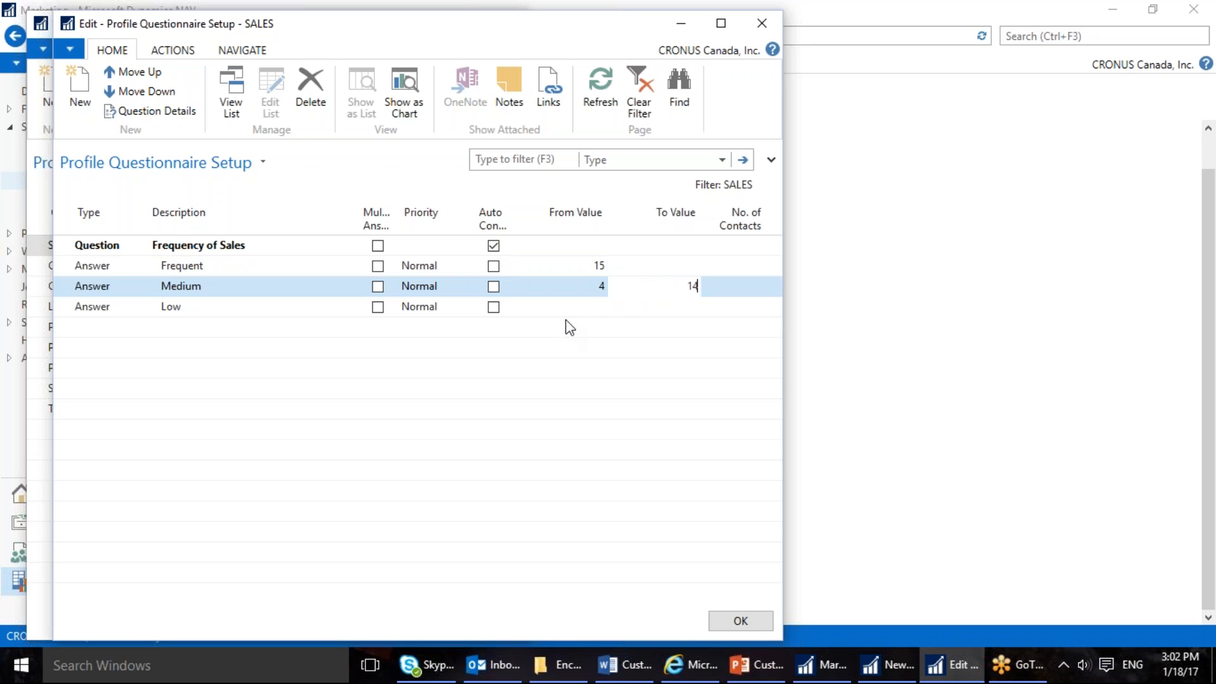
pyautogui.click(602, 309)
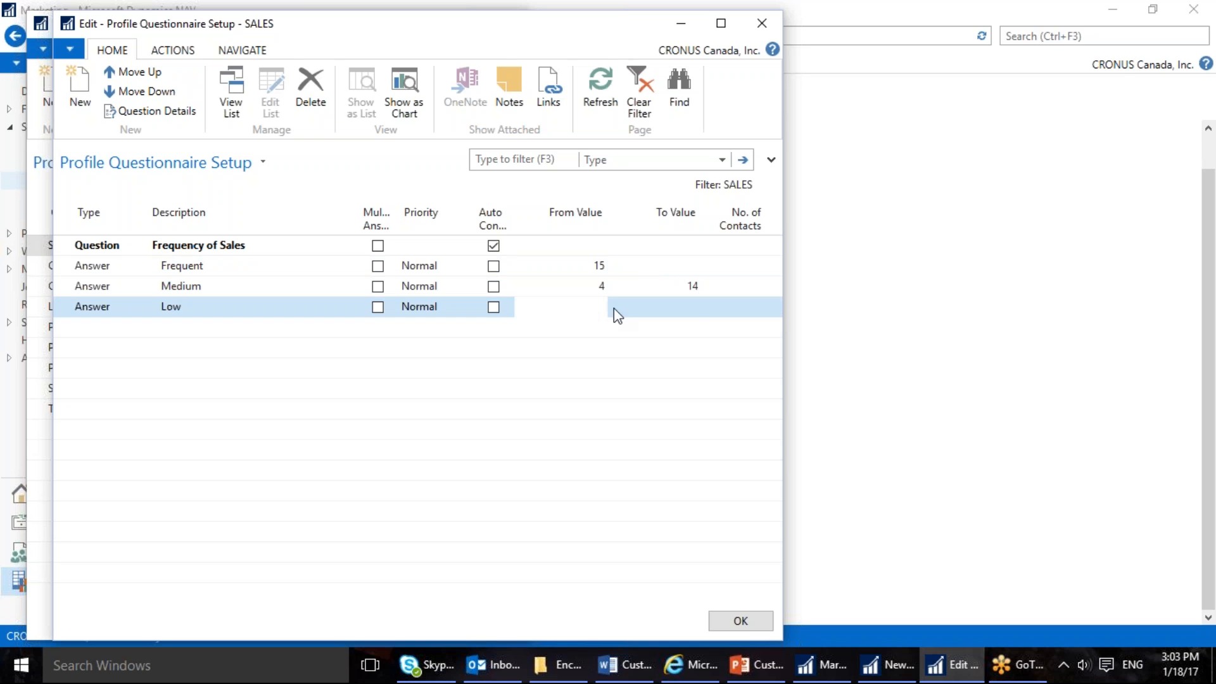
pyautogui.click(695, 311)
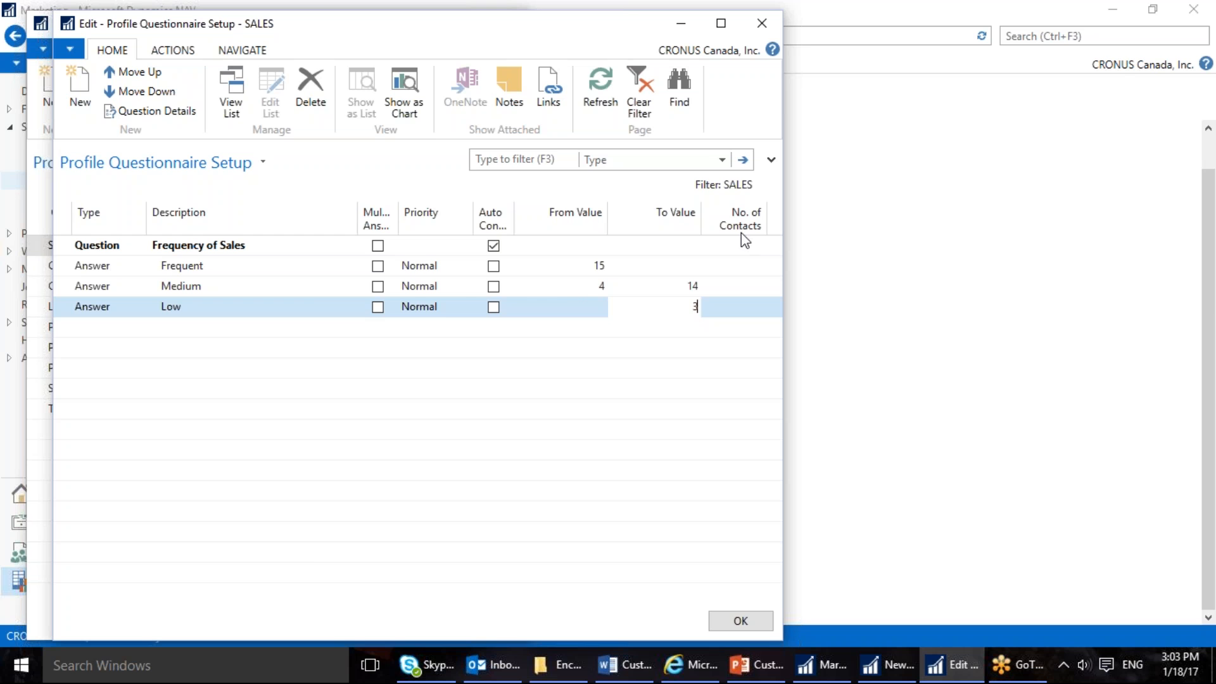
# Switch to the PowerPoint presentation and copy the "Update Contact Classification" bullet text from the Outline slide.
pyautogui.click(764, 664)
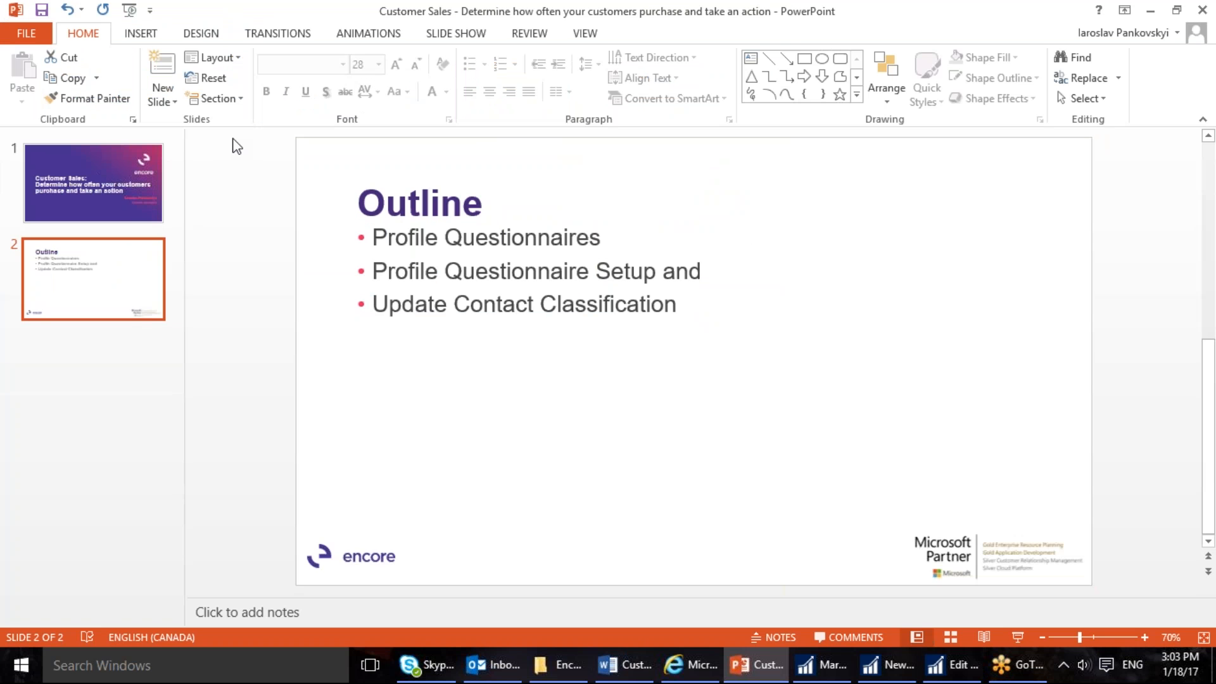
pyautogui.moveTo(377, 310); pyautogui.dragTo(561, 314)
pyautogui.hotkey('ctrl', 'c')
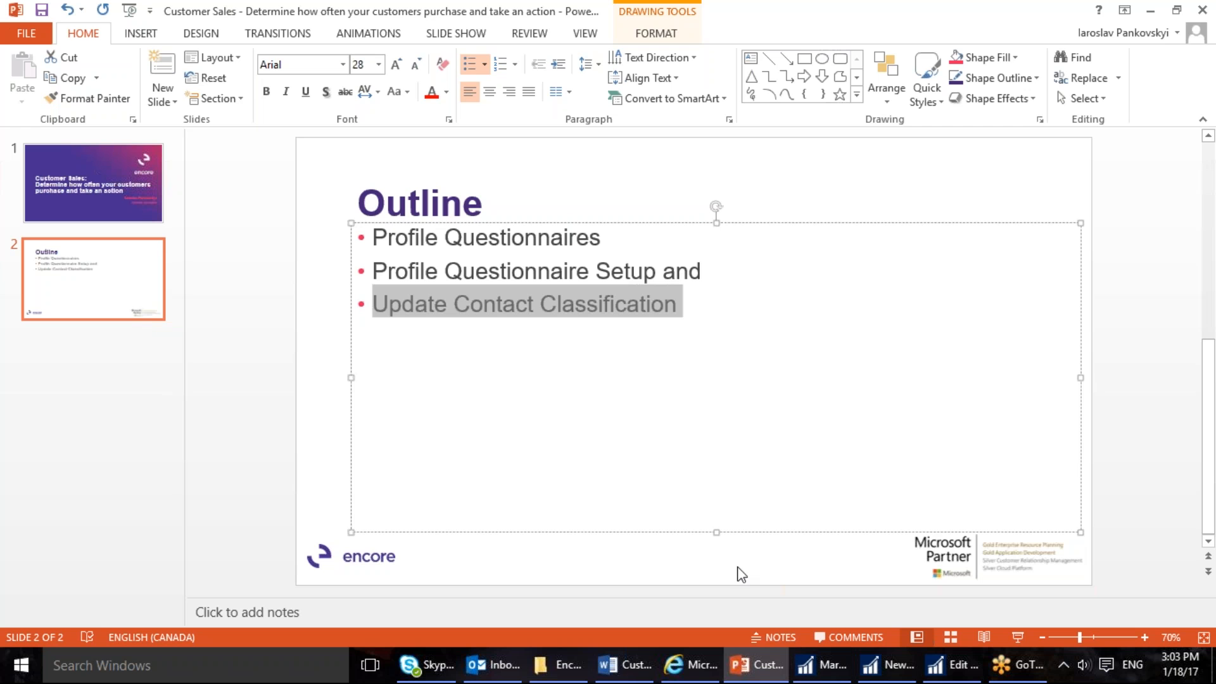
# Return to Dynamics NAV, confirm the SALES questionnaire setup, and find and open Update Contact Classification using the copied text.
pyautogui.click(934, 671)
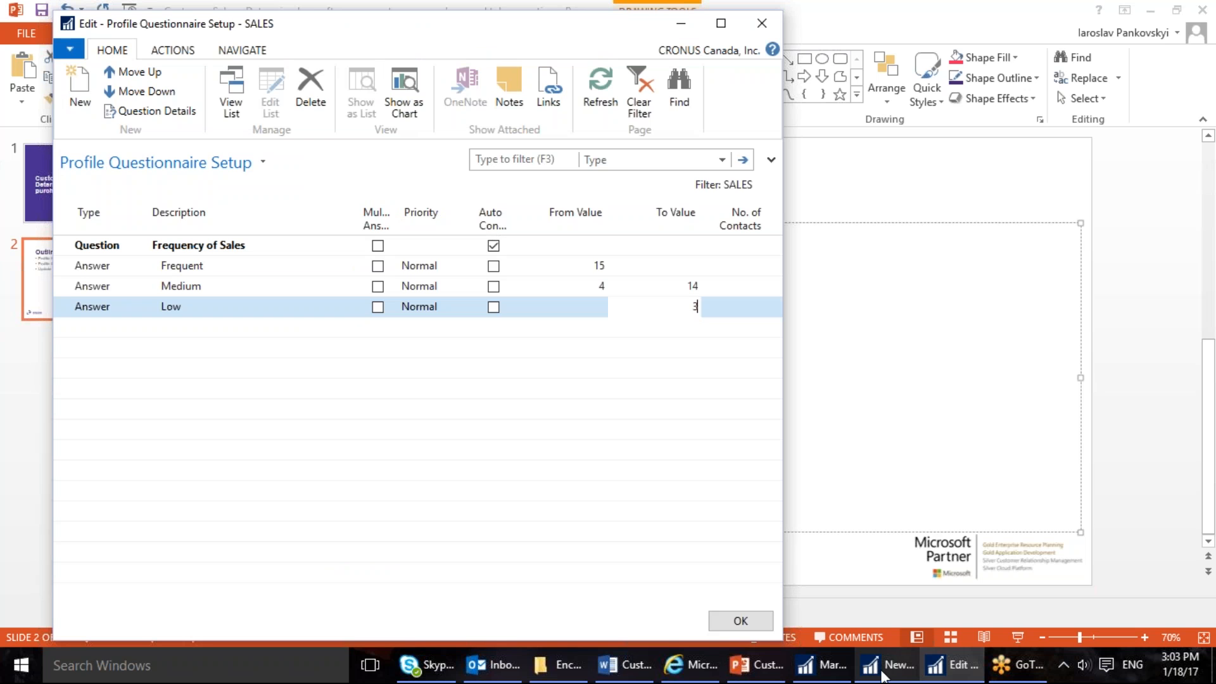
pyautogui.click(750, 622)
pyautogui.click(868, 666)
pyautogui.click(1047, 38)
pyautogui.hotkey('ctrl', 'v')
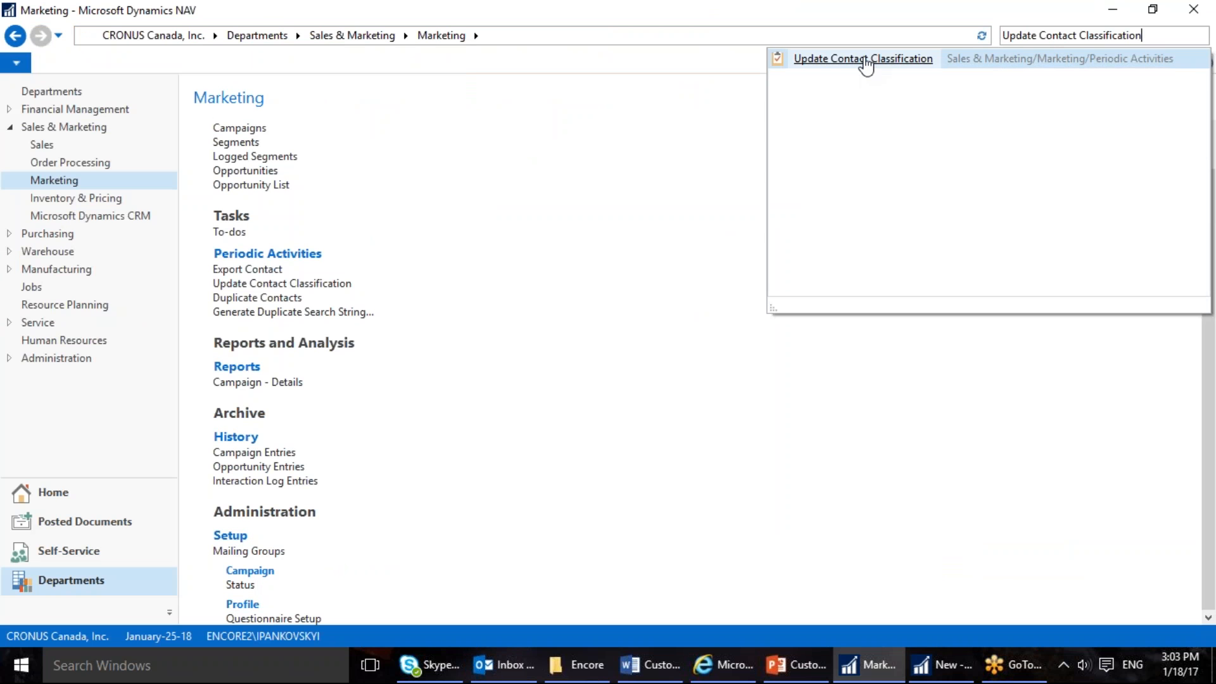
pyautogui.click(831, 64)
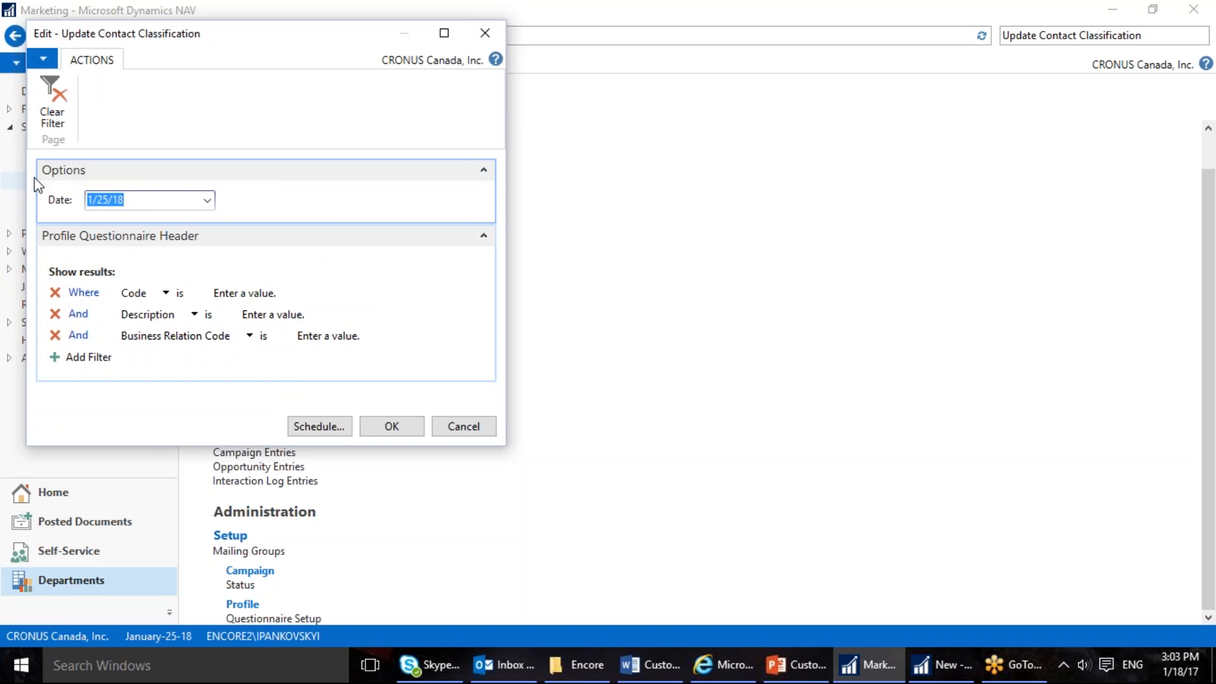
# Filter the profile questionnaire code to SALES and run the contact classification update.
pyautogui.click(235, 294)
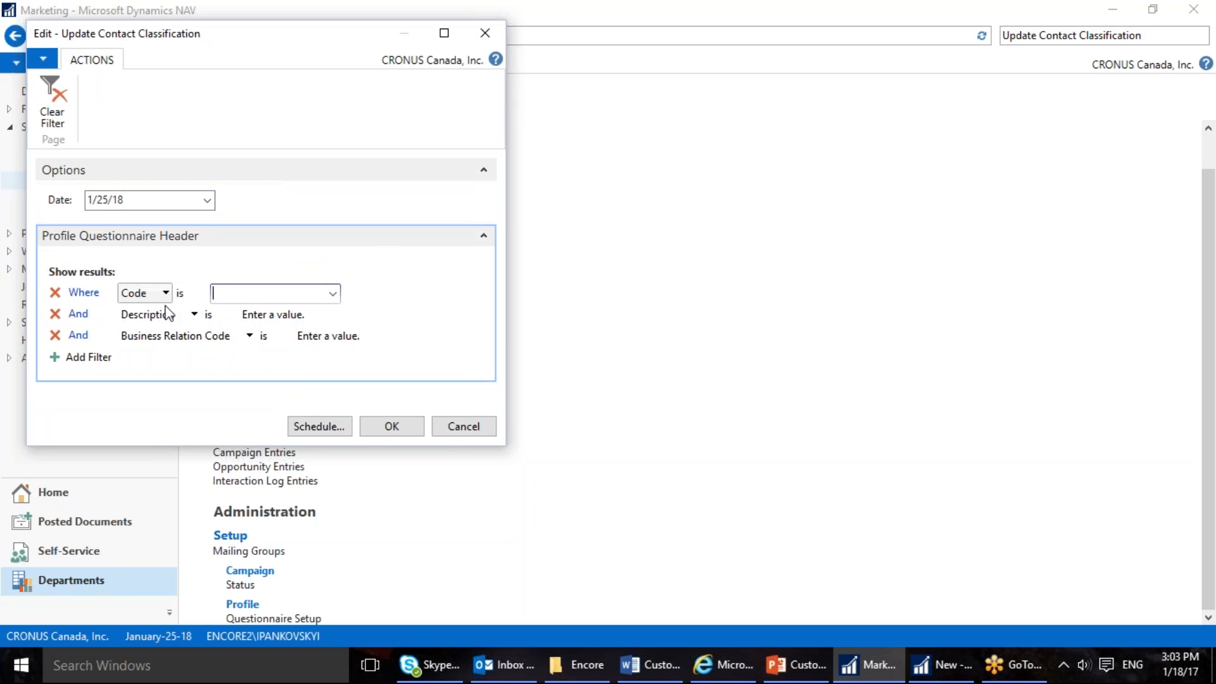
pyautogui.click(334, 295)
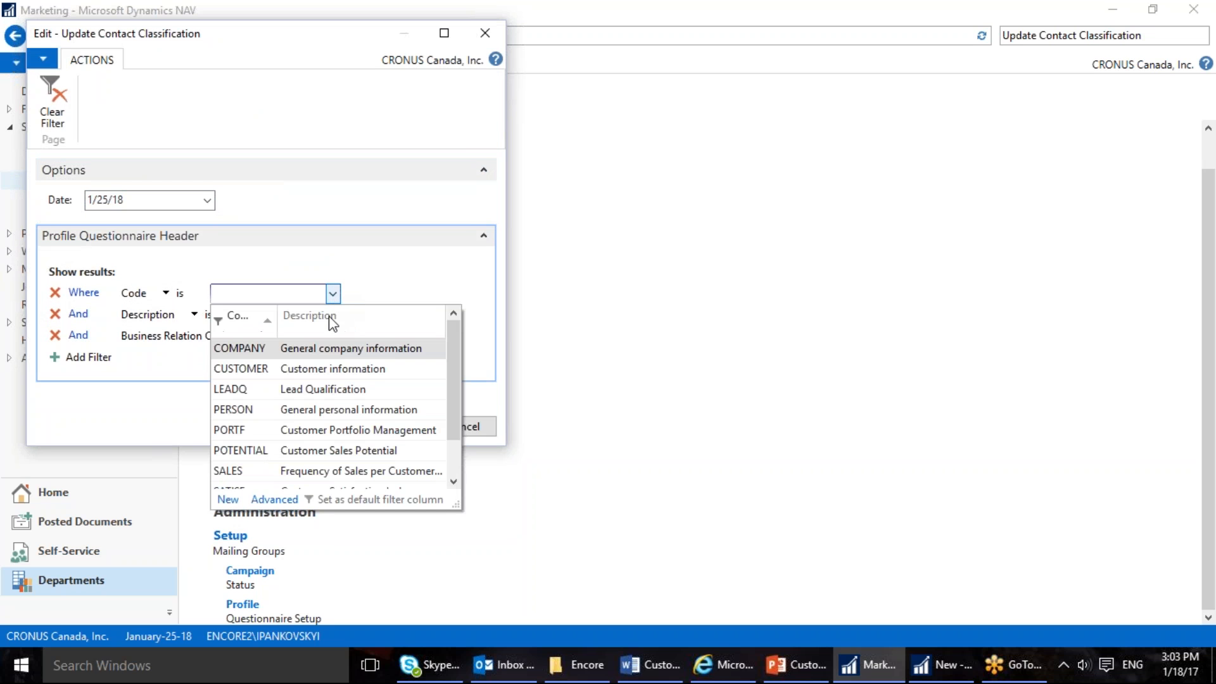
pyautogui.click(236, 472)
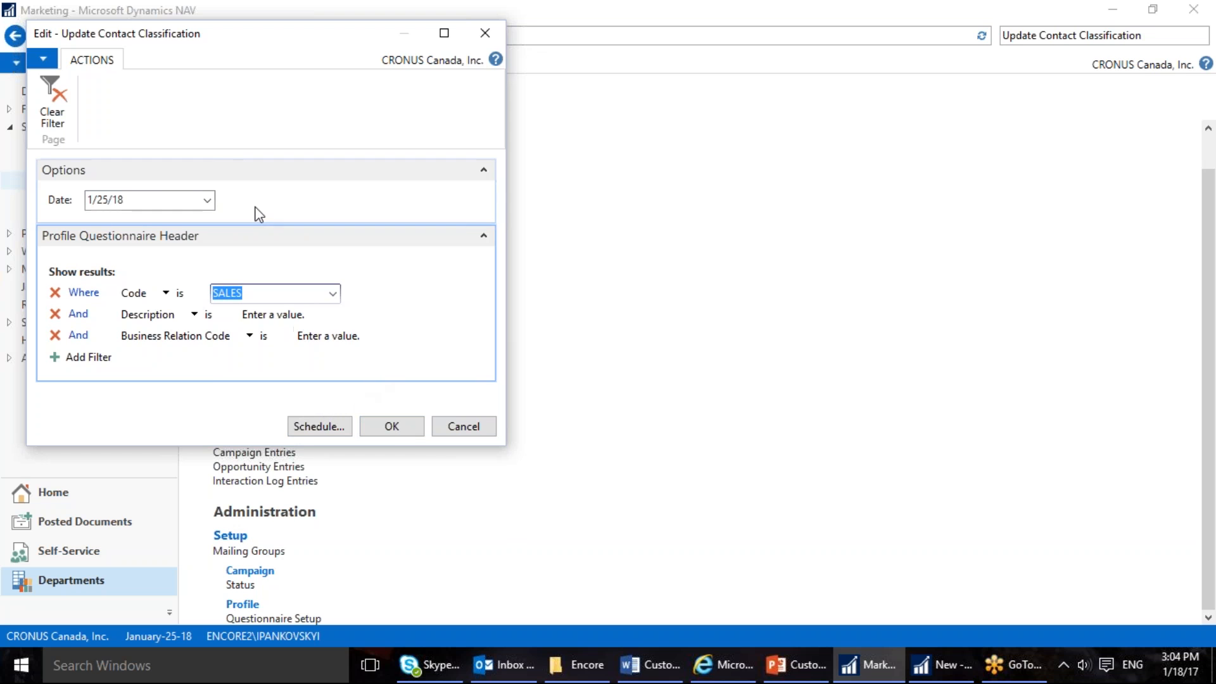
pyautogui.click(390, 427)
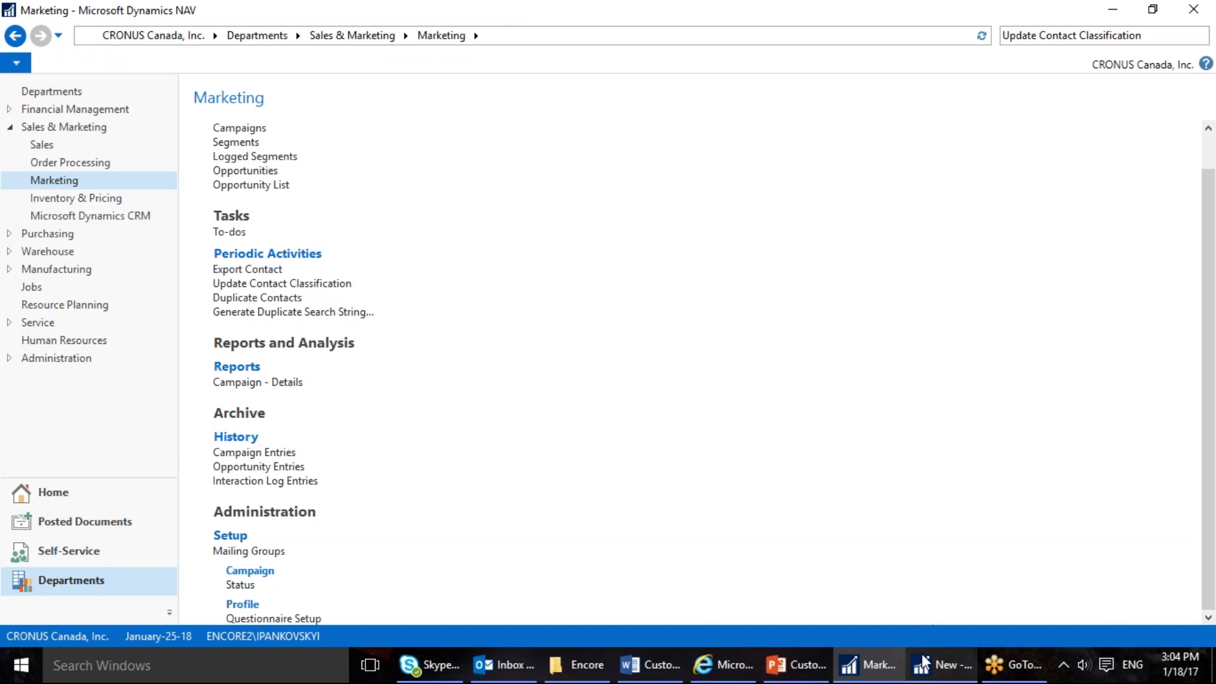
# Reopen the SALES questionnaire setup and examine the list of contacts classified under the Low answer.
pyautogui.click(944, 666)
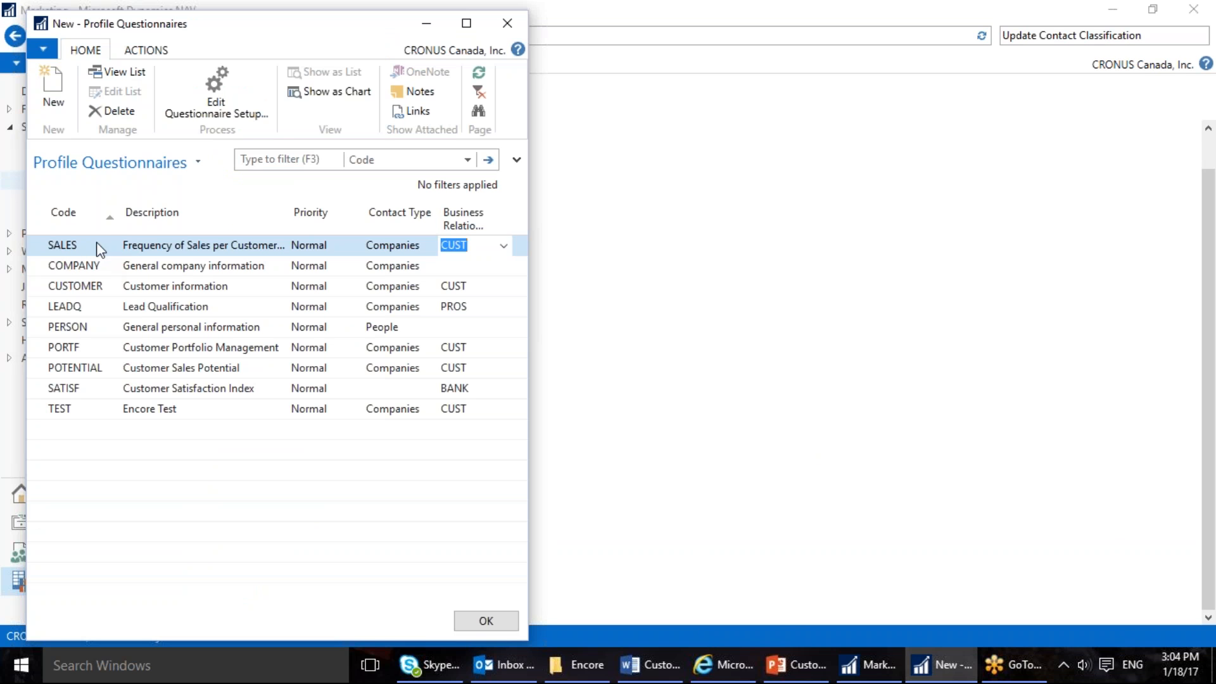
pyautogui.click(223, 78)
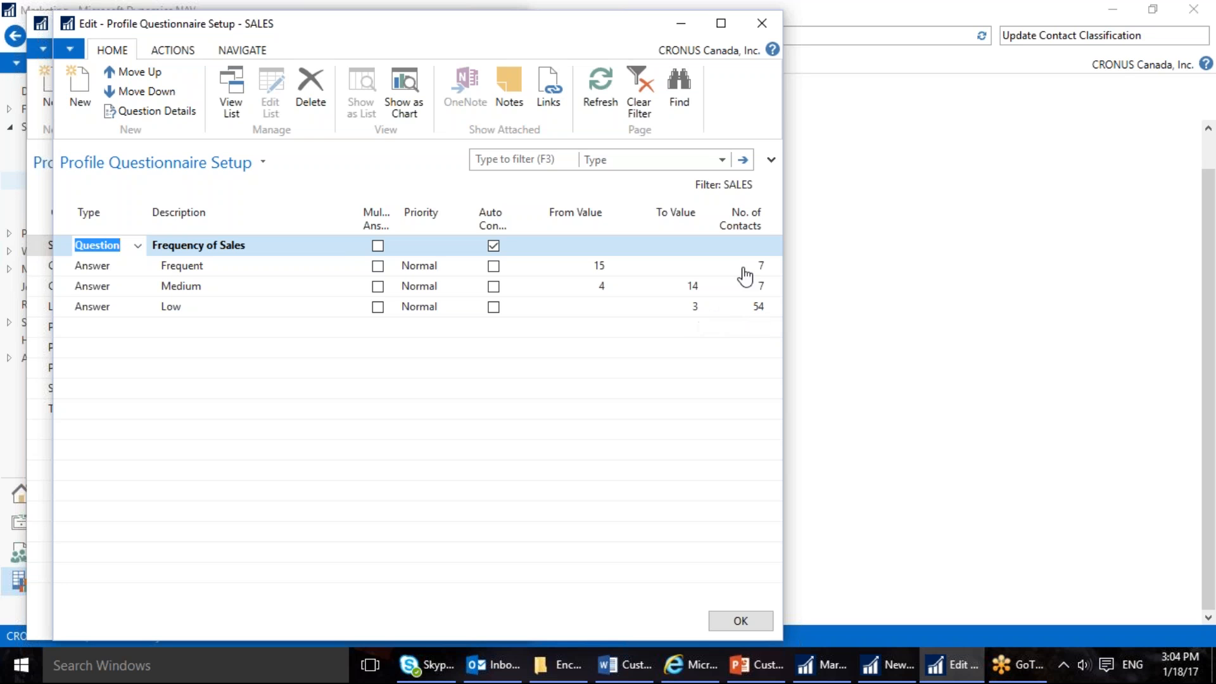
pyautogui.click(759, 309)
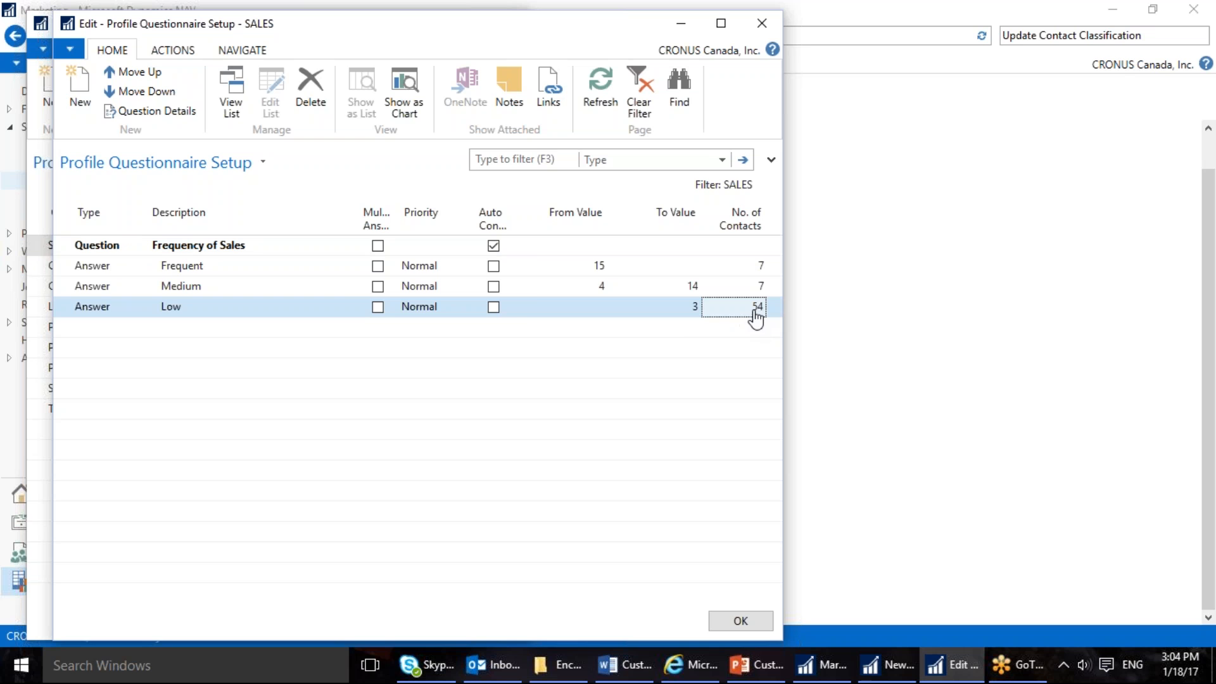
pyautogui.click(757, 310)
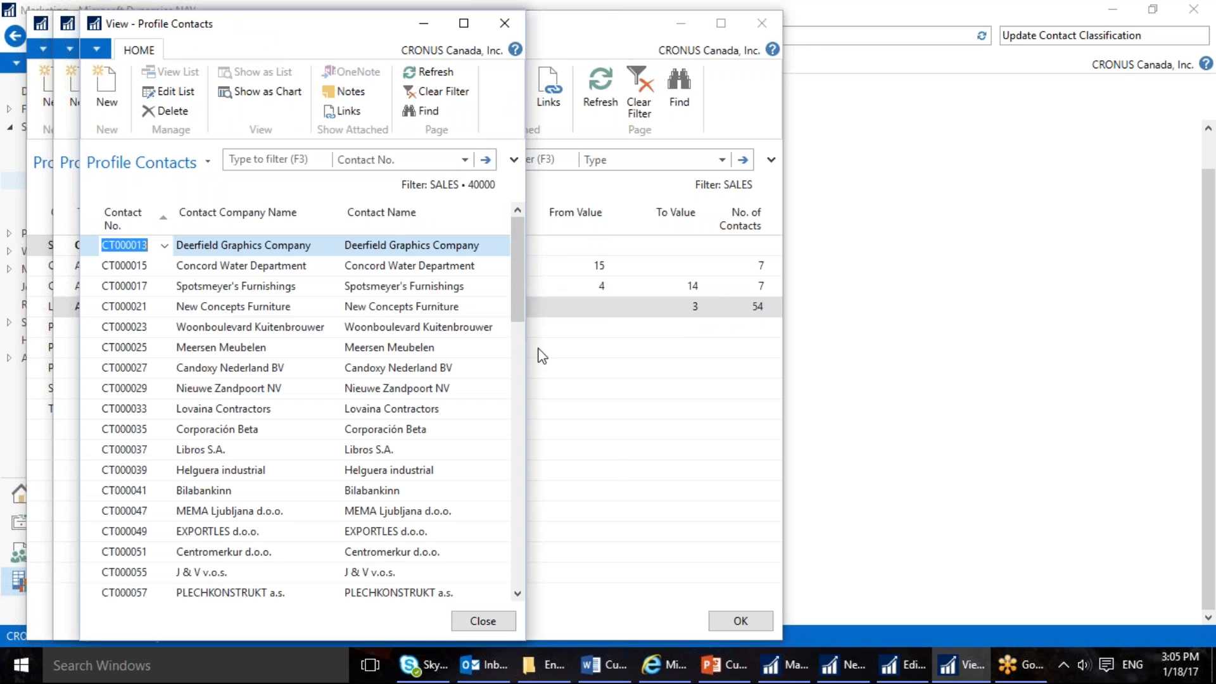
pyautogui.moveTo(526, 377); pyautogui.dragTo(600, 376)
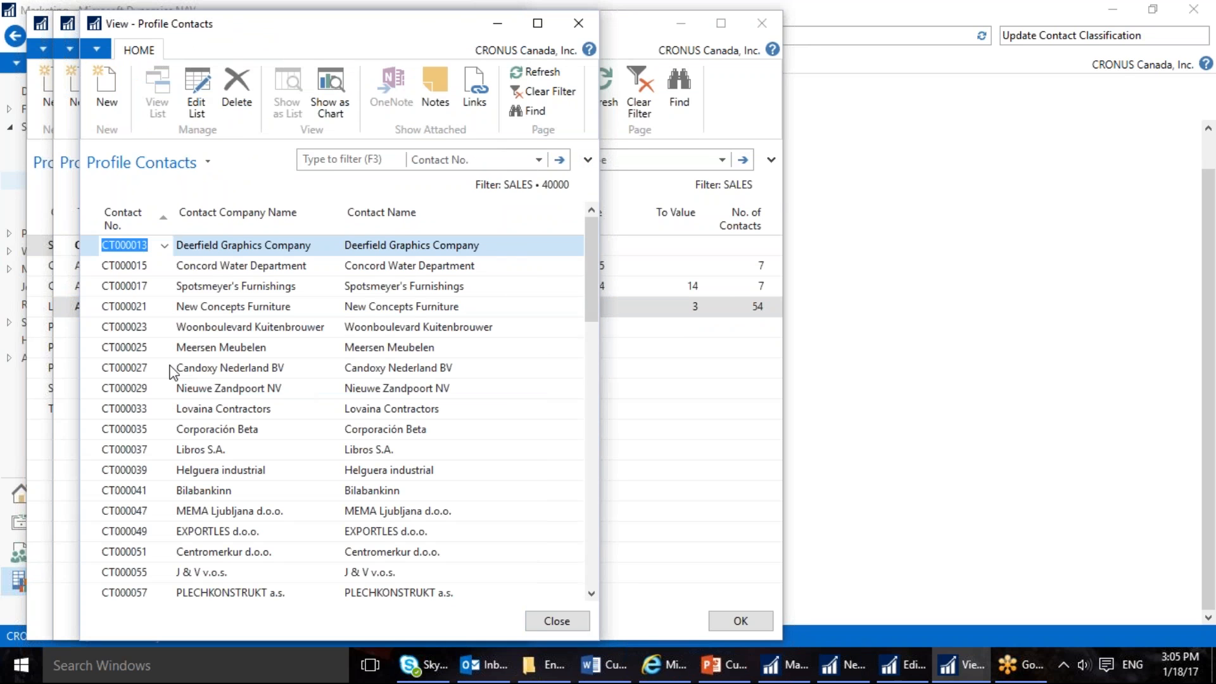
pyautogui.scroll(-1, 593, 269)
pyautogui.moveTo(592, 269); pyautogui.dragTo(592, 466)
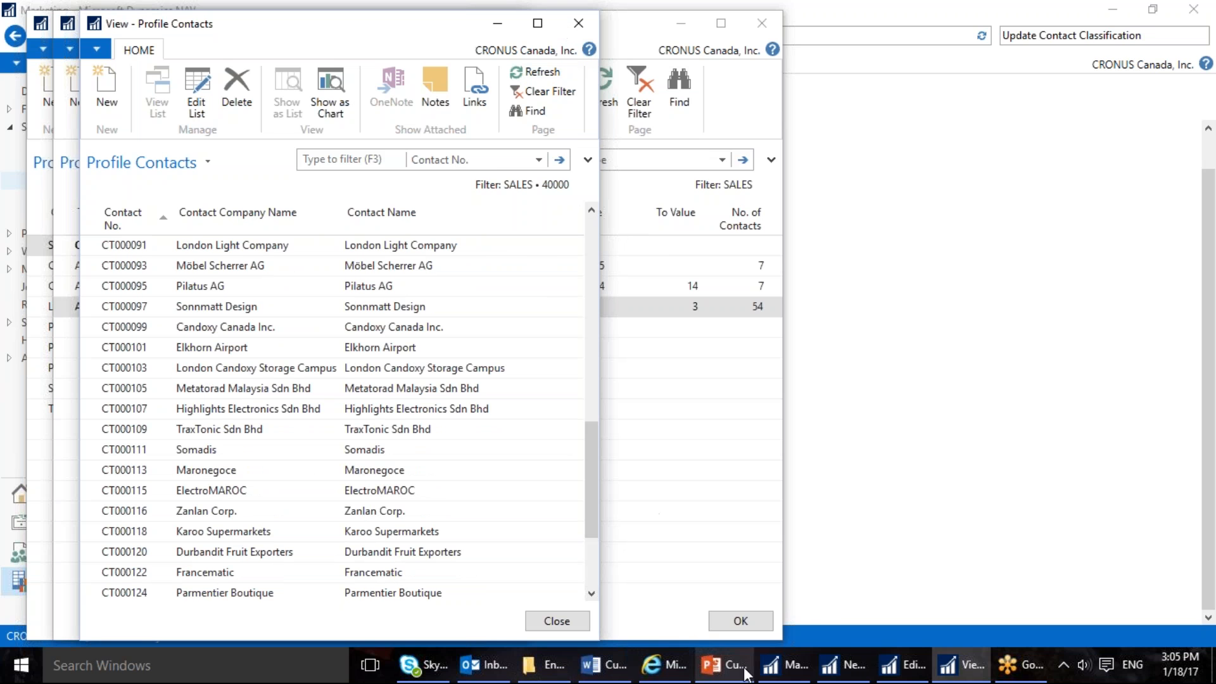
# Switch to Internet Explorer and show the Support page of the Encore website.
pyautogui.moveTo(731, 676)
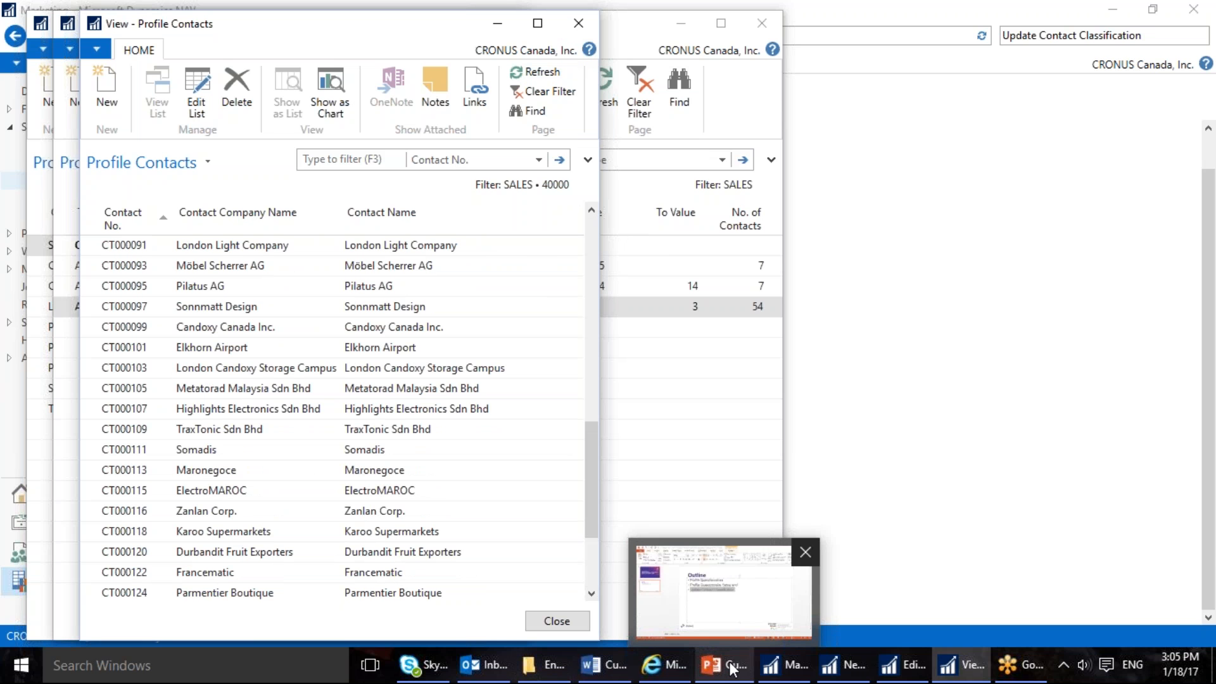
pyautogui.moveTo(690, 669)
pyautogui.click(689, 590)
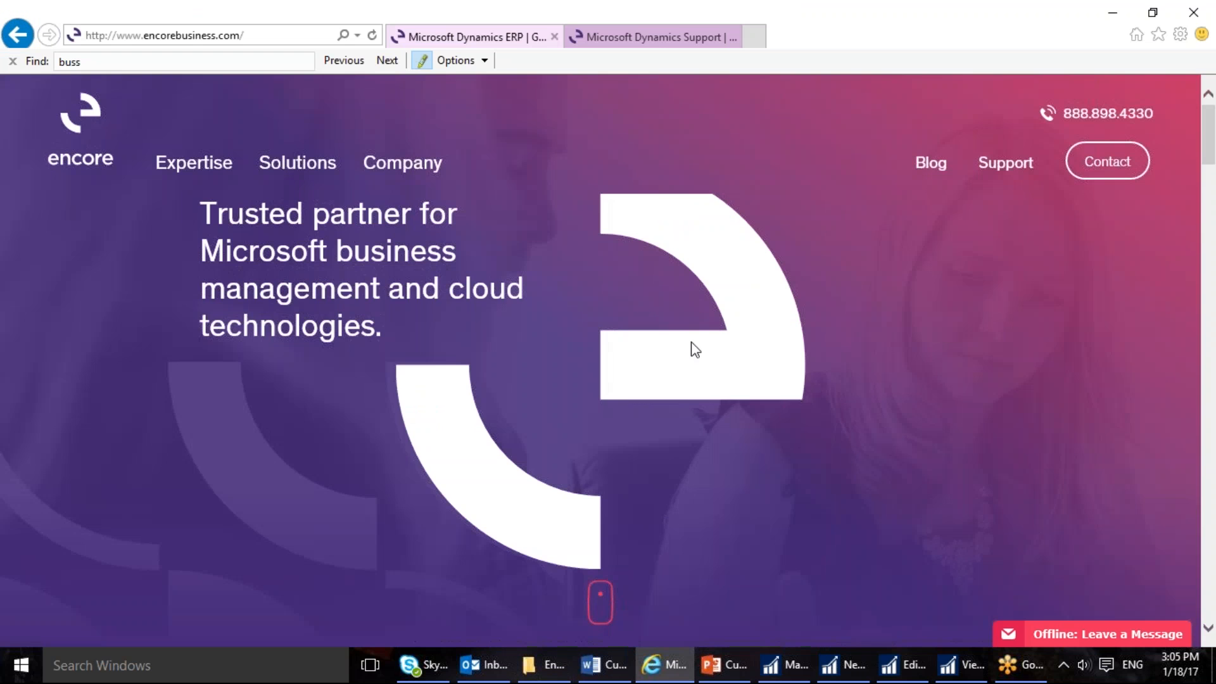
pyautogui.click(638, 39)
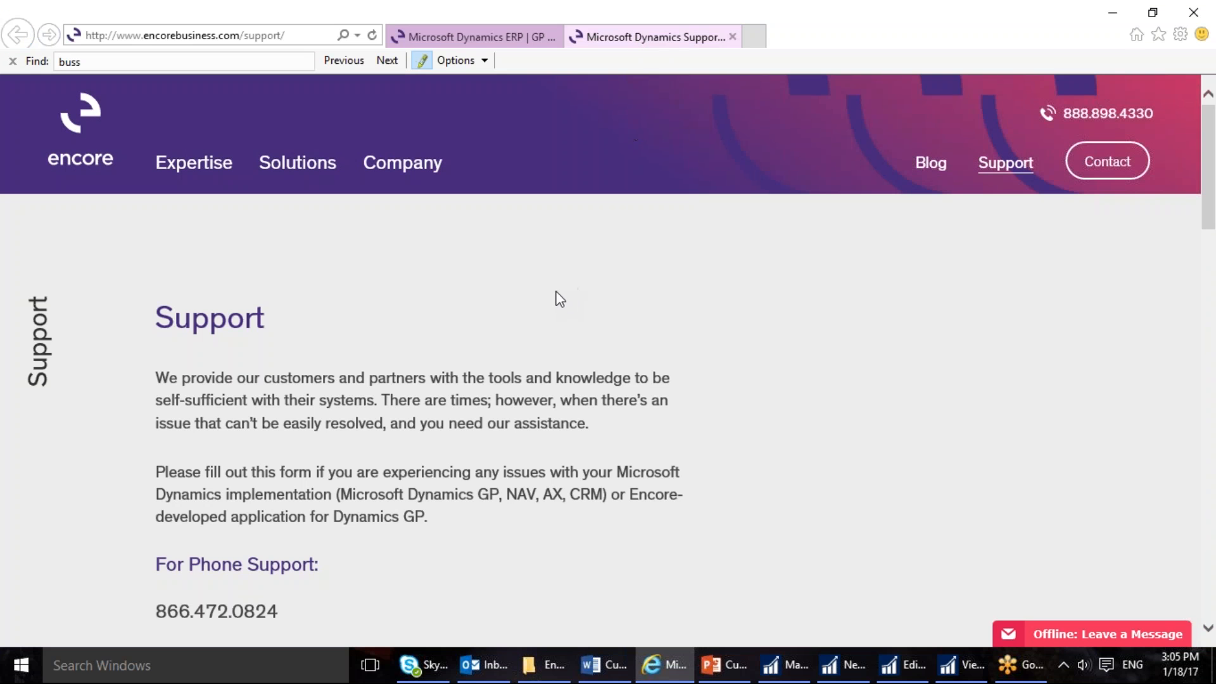